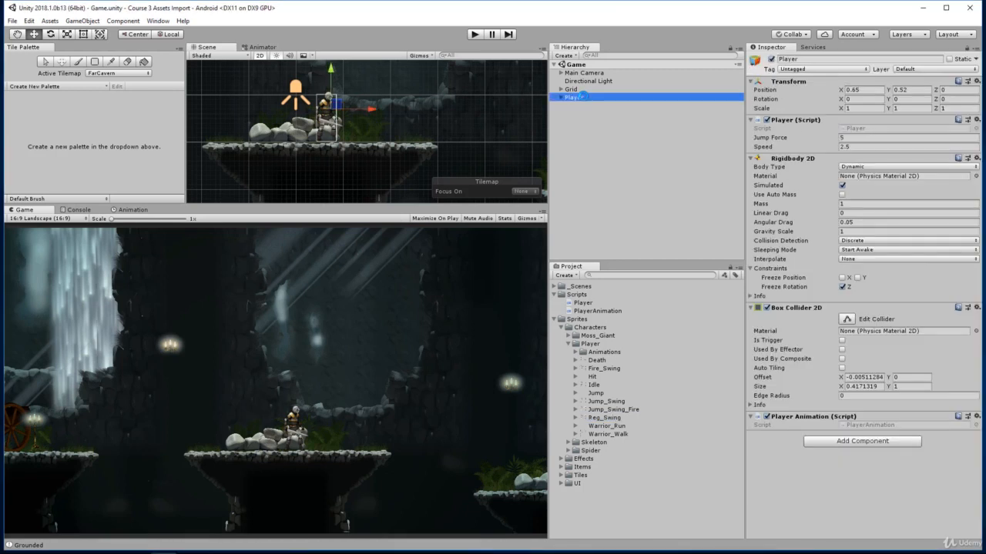
# Create a new animation clip named Attack for the Player's Sprite object in the Sprites/Characters/Player/Animations folder
pyautogui.press('Right')
pyautogui.click(584, 105)
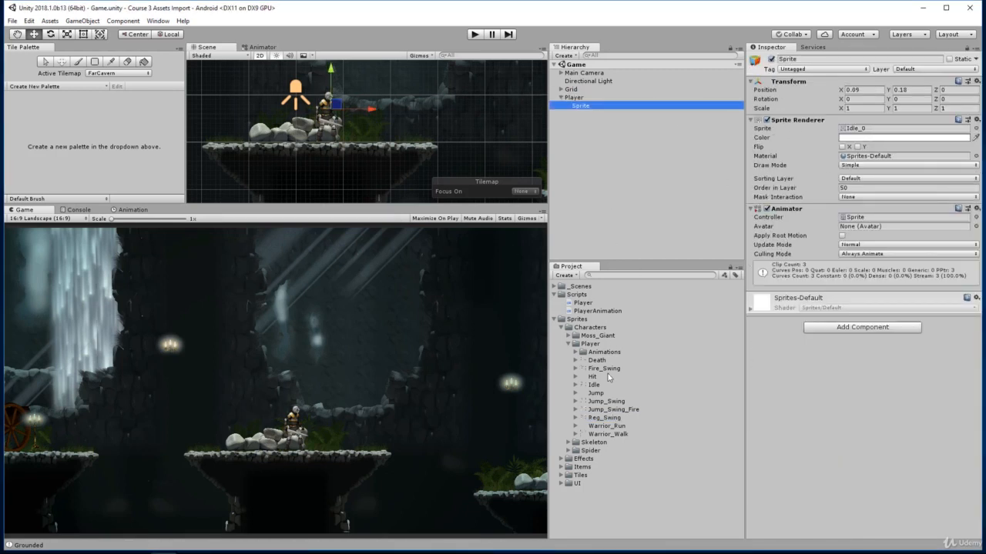
pyautogui.click(128, 213)
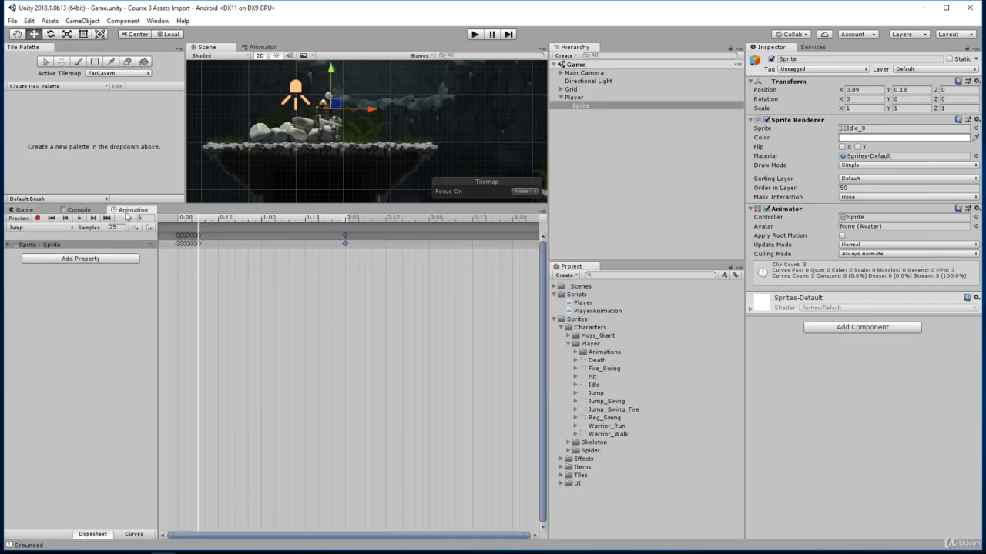
pyautogui.click(34, 229)
pyautogui.click(45, 275)
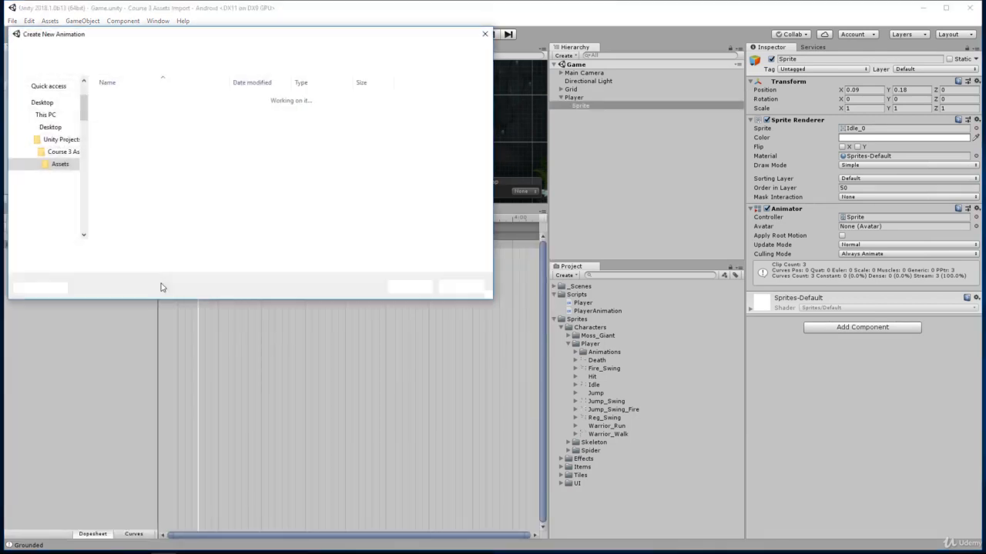
pyautogui.doubleClick(132, 121)
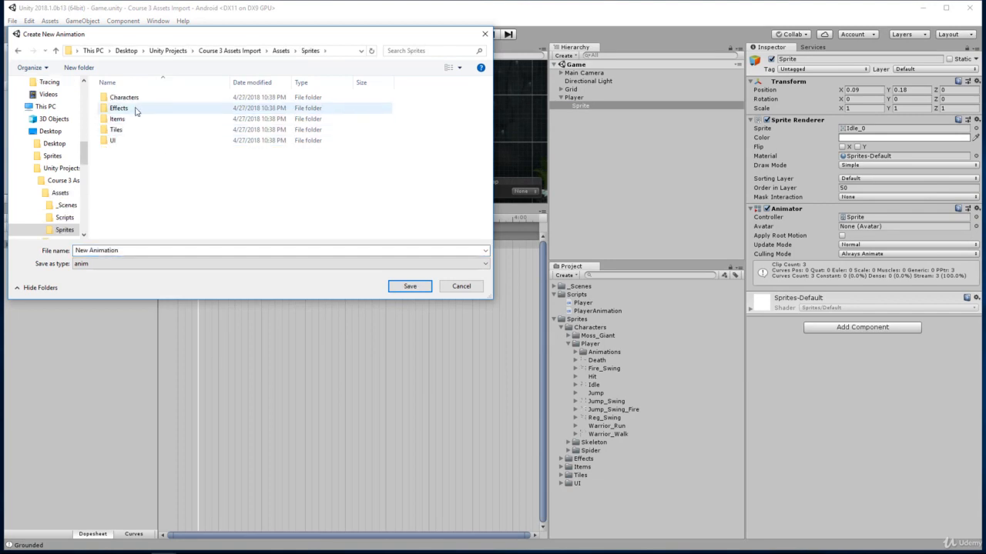
pyautogui.doubleClick(135, 98)
pyautogui.doubleClick(134, 108)
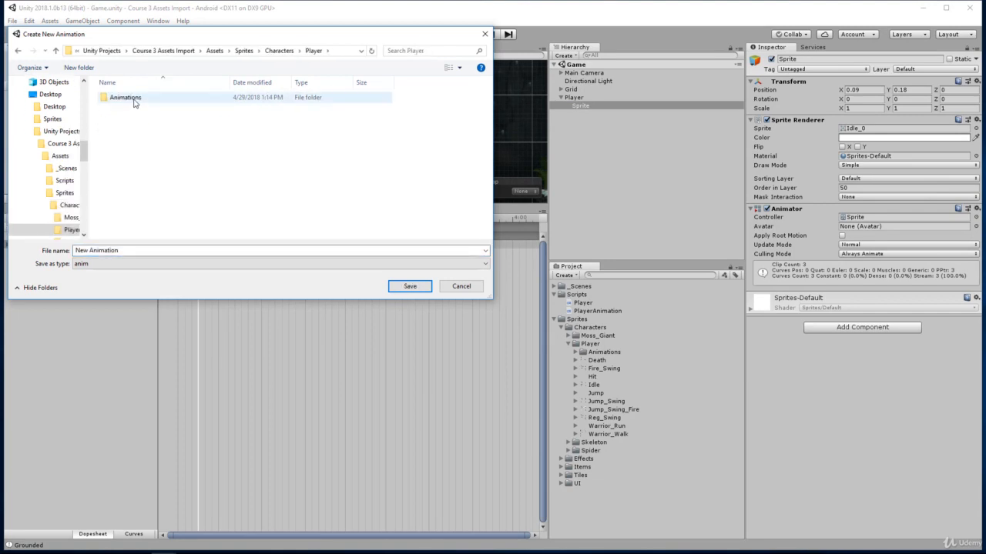
pyautogui.doubleClick(134, 99)
pyautogui.click(151, 250)
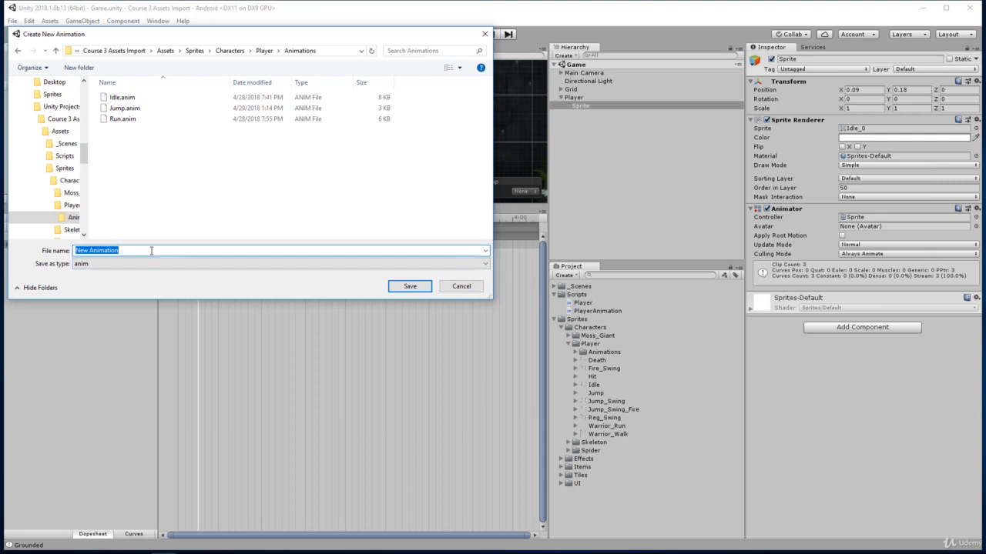
pyautogui.write('Attack')
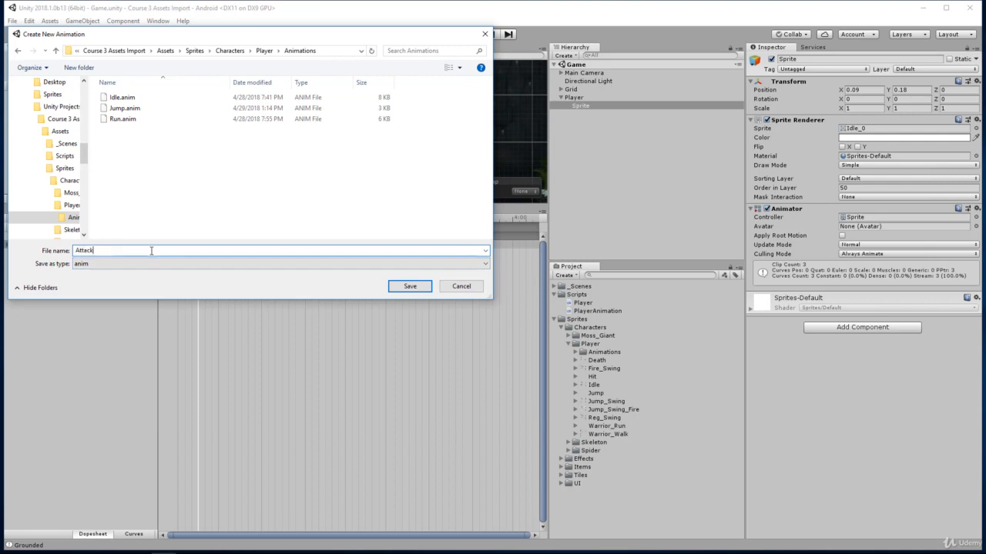
pyautogui.click(410, 286)
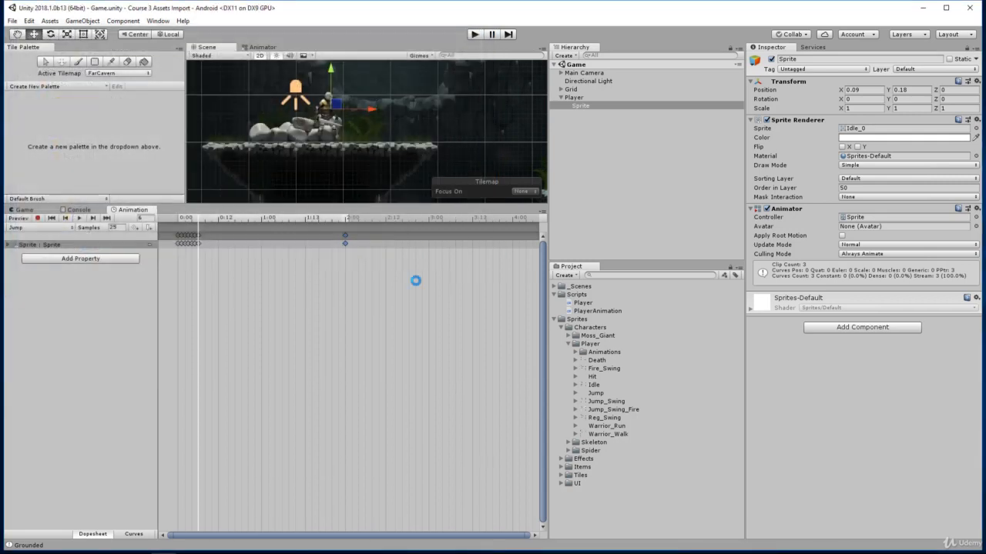
# Examine the player's swing sprite sheets and look through the individual sprites inside Reg_Swing
pyautogui.click(593, 402)
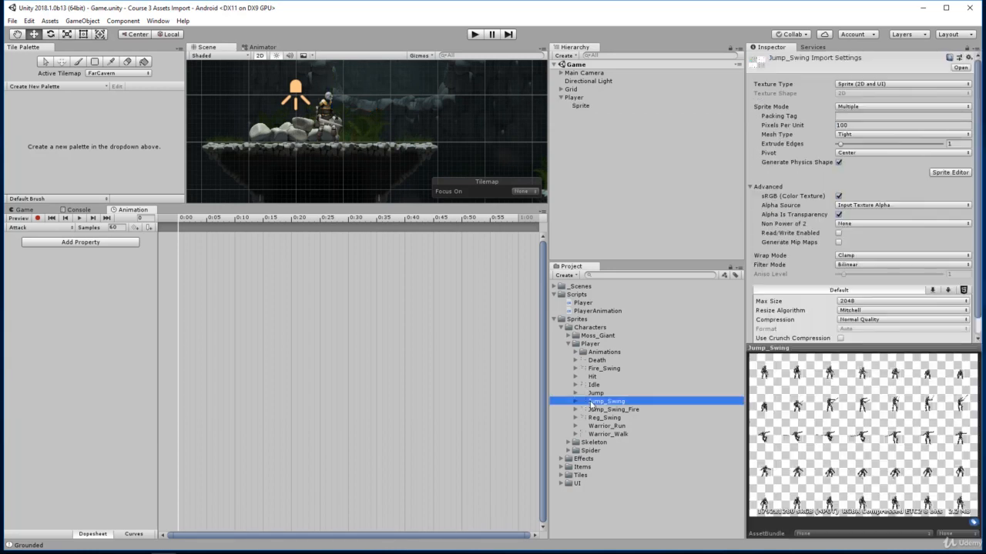
pyautogui.click(594, 420)
pyautogui.press('Right')
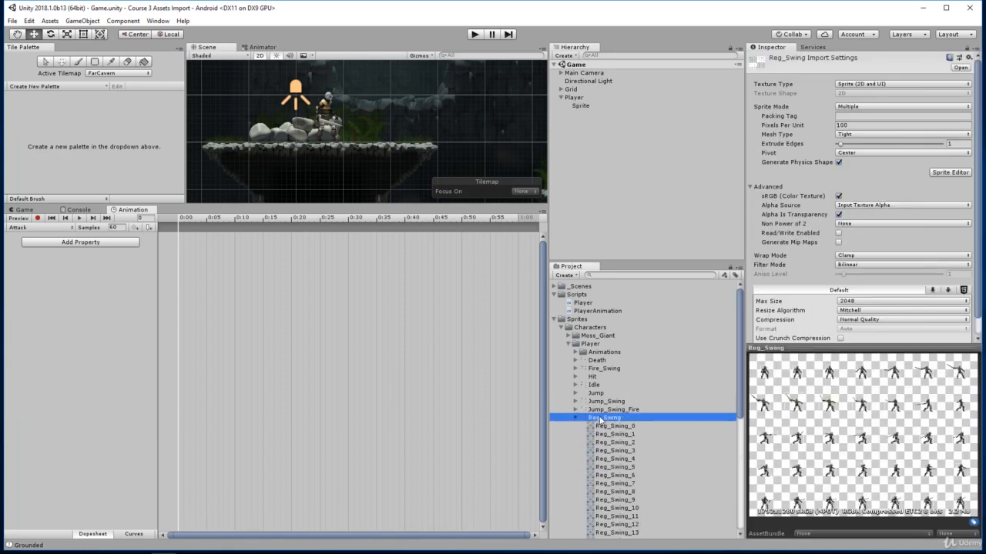
pyautogui.scroll(-5, 652, 431)
pyautogui.scroll(2, 641, 425)
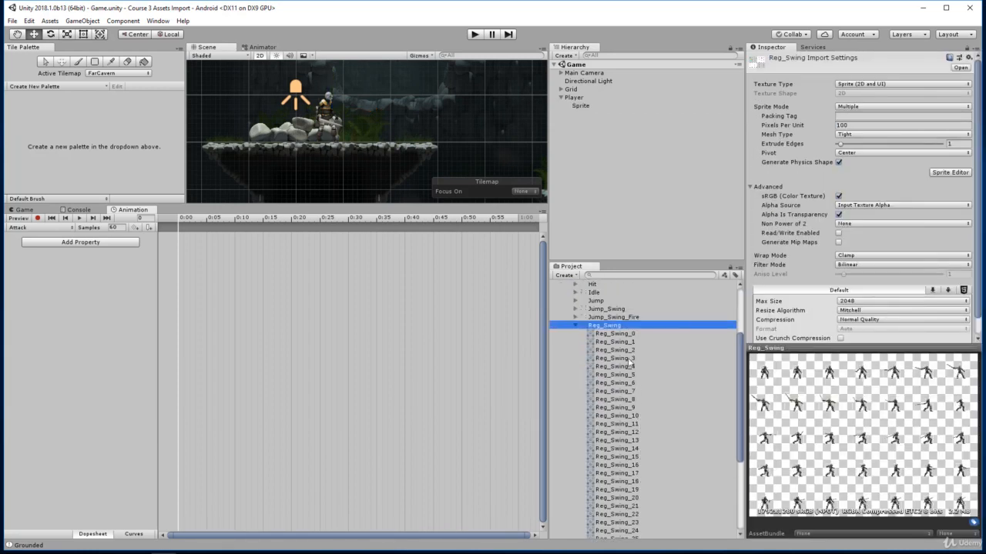
pyautogui.scroll(-5, 631, 362)
pyautogui.scroll(5, 631, 361)
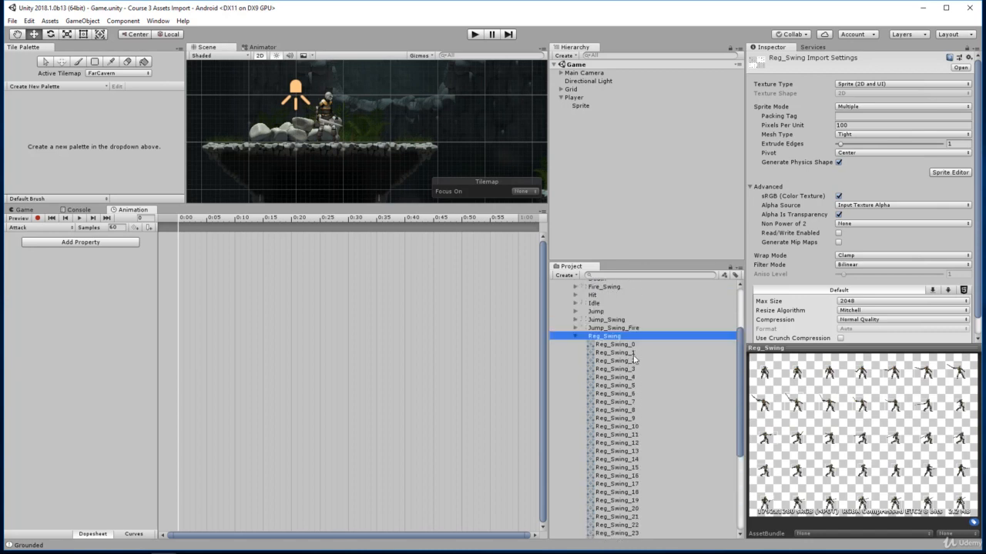
pyautogui.press('Left')
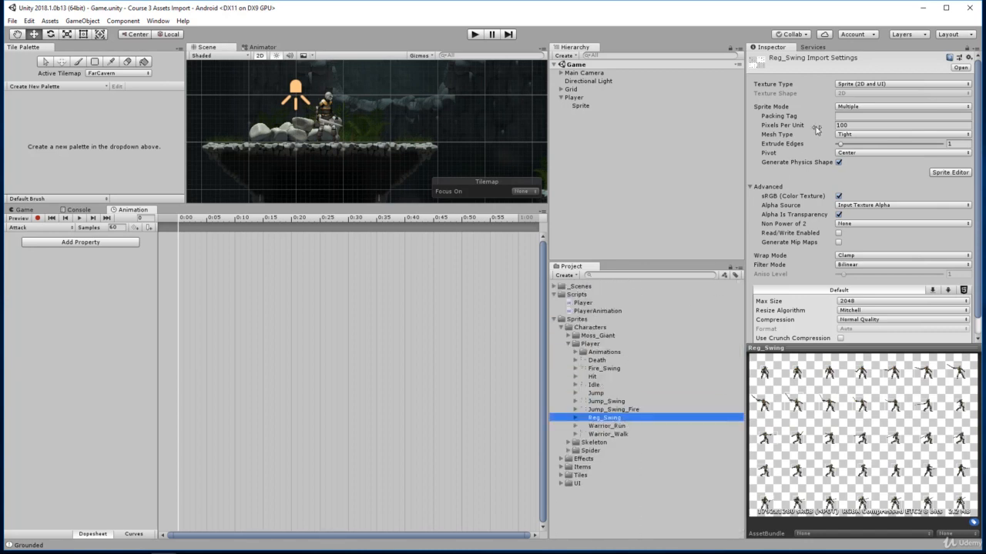
# Slice the Reg_Swing sprite sheet in the Sprite Editor using Grid By Cell Size with a 256 by 256 pixel size
pyautogui.click(950, 174)
pyautogui.click(491, 87)
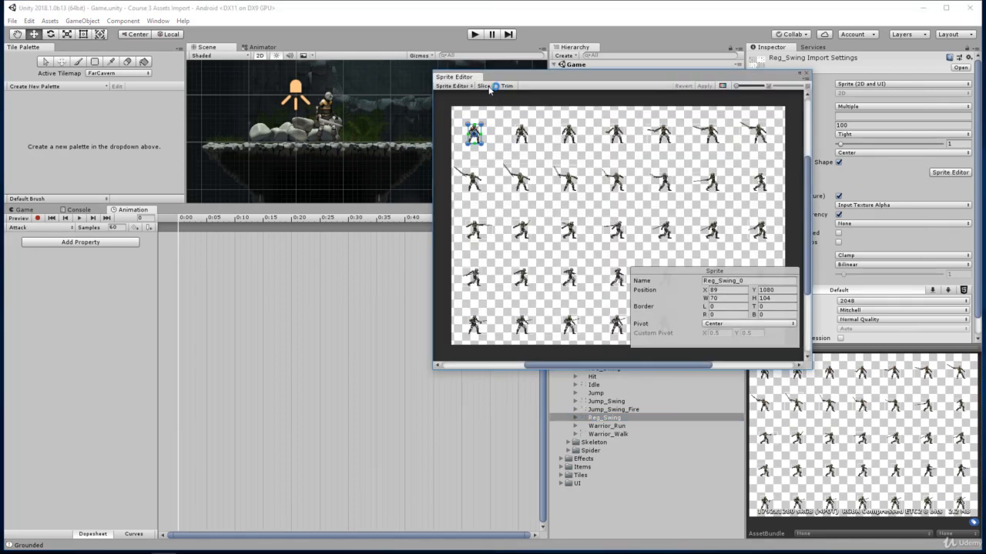
pyautogui.click(556, 97)
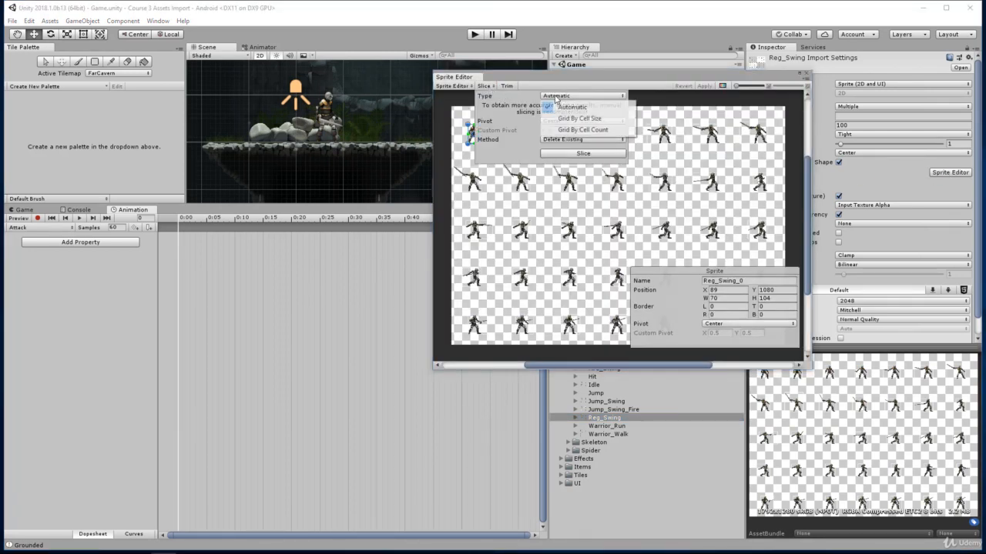
pyautogui.click(574, 119)
pyautogui.click(556, 106)
pyautogui.write('256')
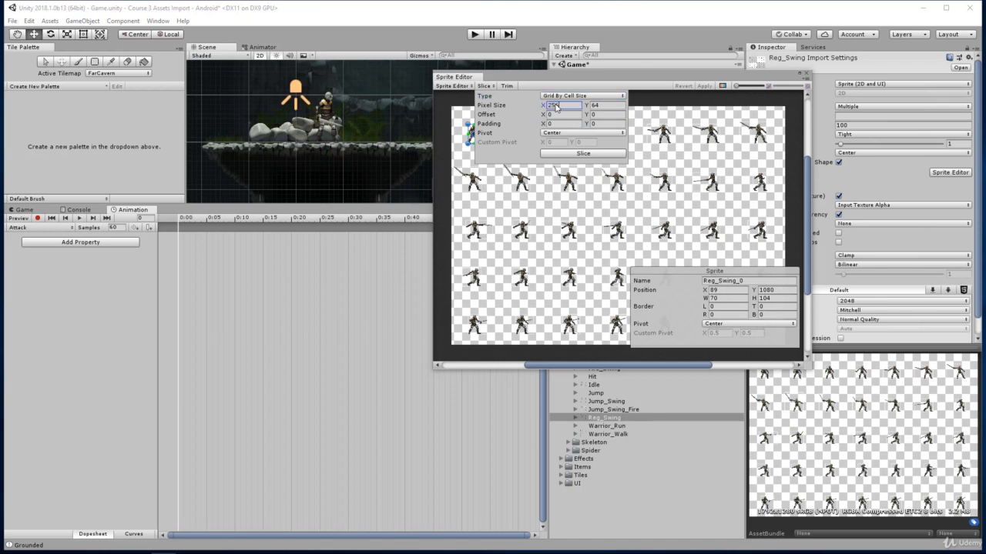
pyautogui.press('Tab')
pyautogui.write('256')
pyautogui.click(562, 154)
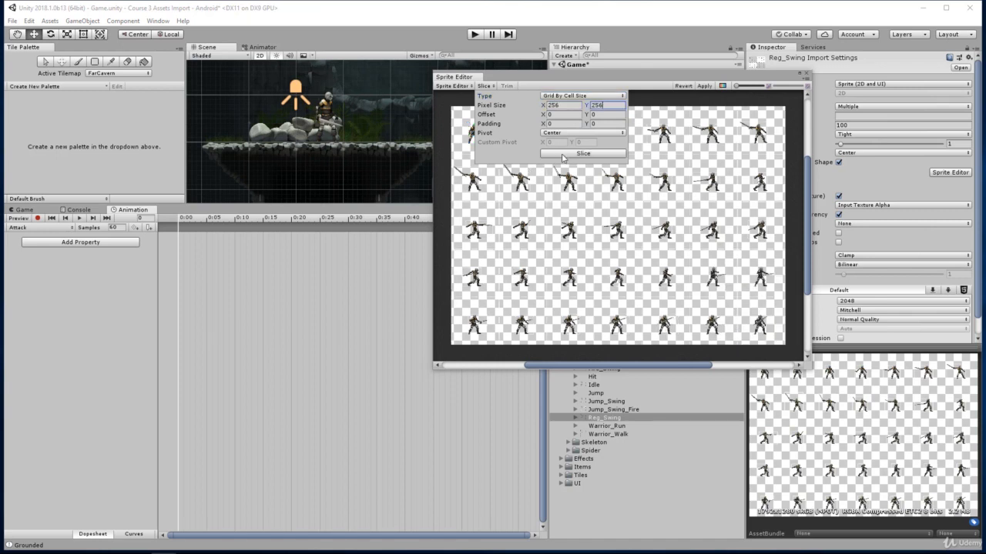
# Check several of the Reg_Swing slices, apply the slicing and close the Sprite Editor
pyautogui.click(656, 230)
pyautogui.click(608, 231)
pyautogui.click(577, 231)
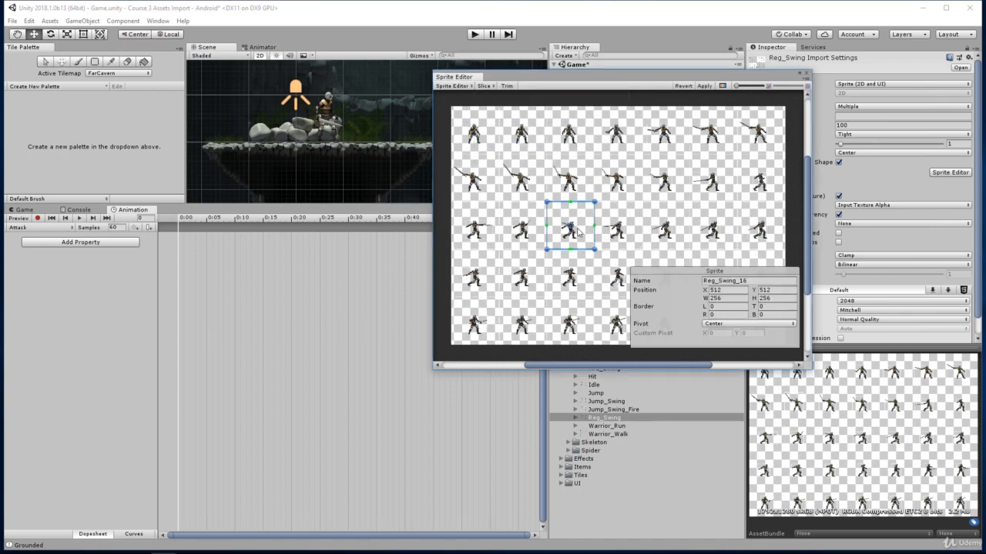
pyautogui.click(521, 229)
pyautogui.click(522, 178)
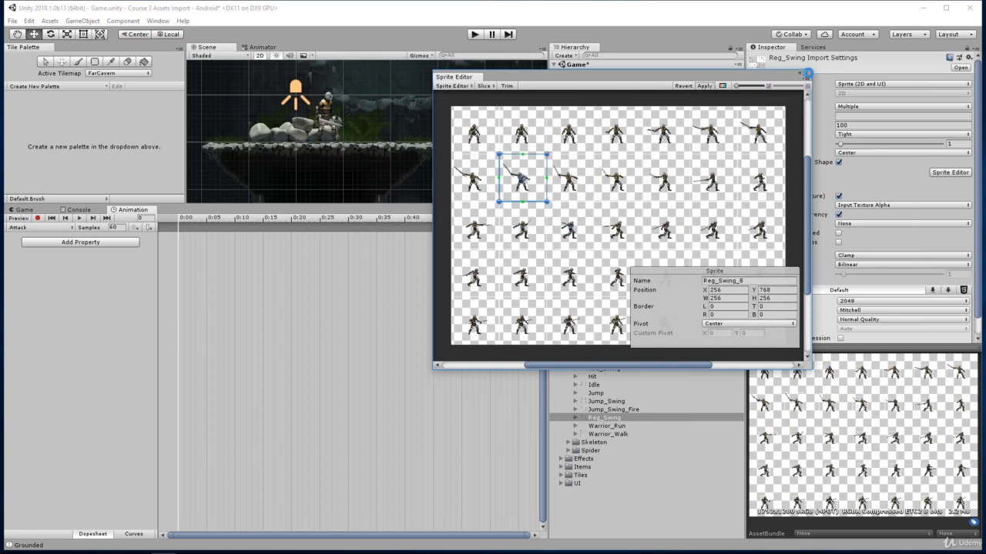
pyautogui.click(807, 73)
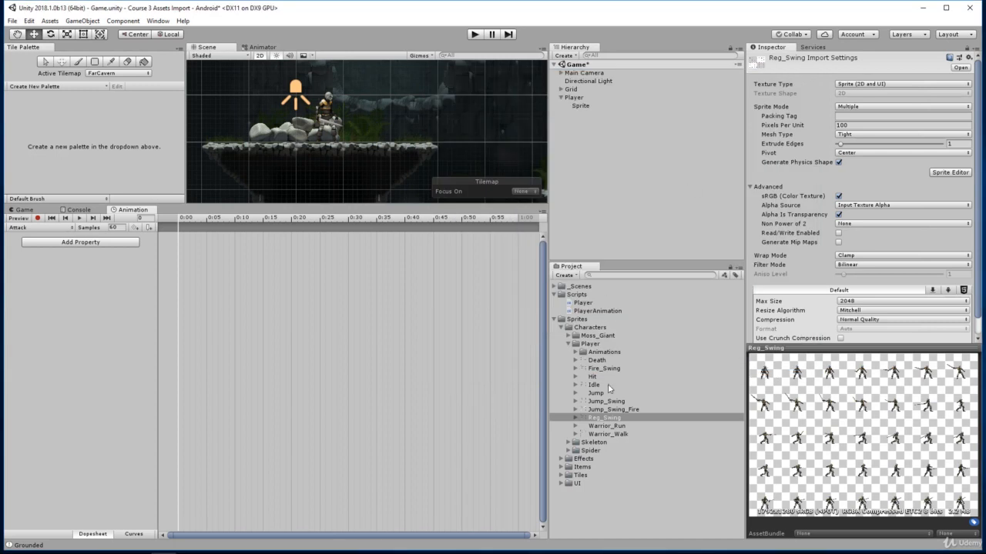
# Add all sprites from Reg_Swing_0 to Reg_Swing_34 to the Attack animation's timeline and preview its playback
pyautogui.click(598, 418)
pyautogui.press('Right')
pyautogui.scroll(-1, 614, 408)
pyautogui.click(614, 398)
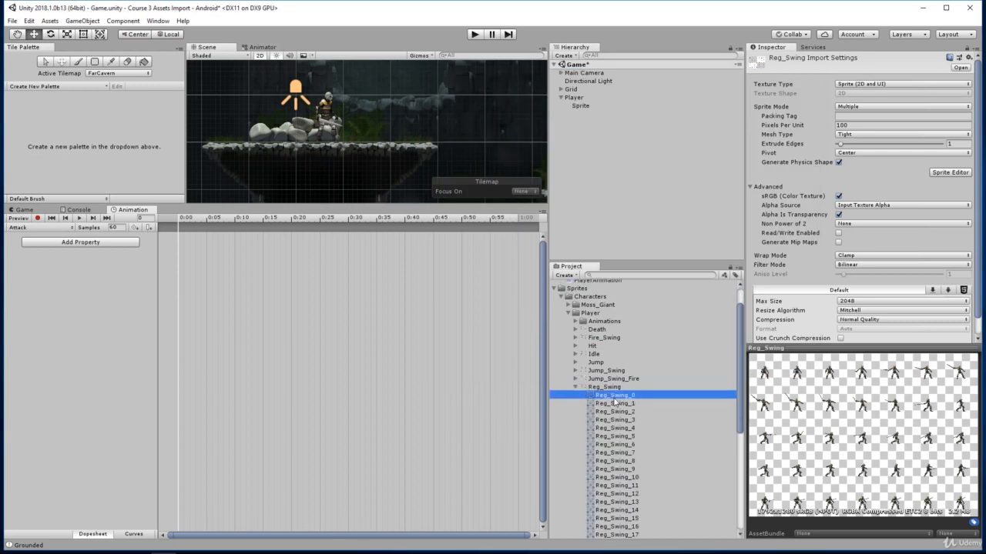
pyautogui.scroll(-6, 615, 405)
pyautogui.keyDown('shift'); pyautogui.click(616, 489); pyautogui.keyUp('shift')
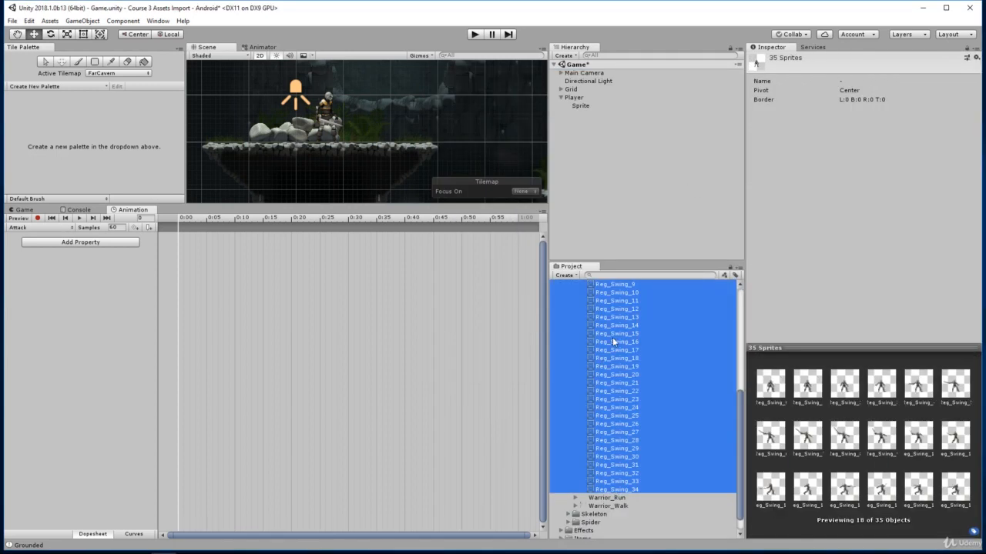
pyautogui.moveTo(612, 337); pyautogui.dragTo(198, 264)
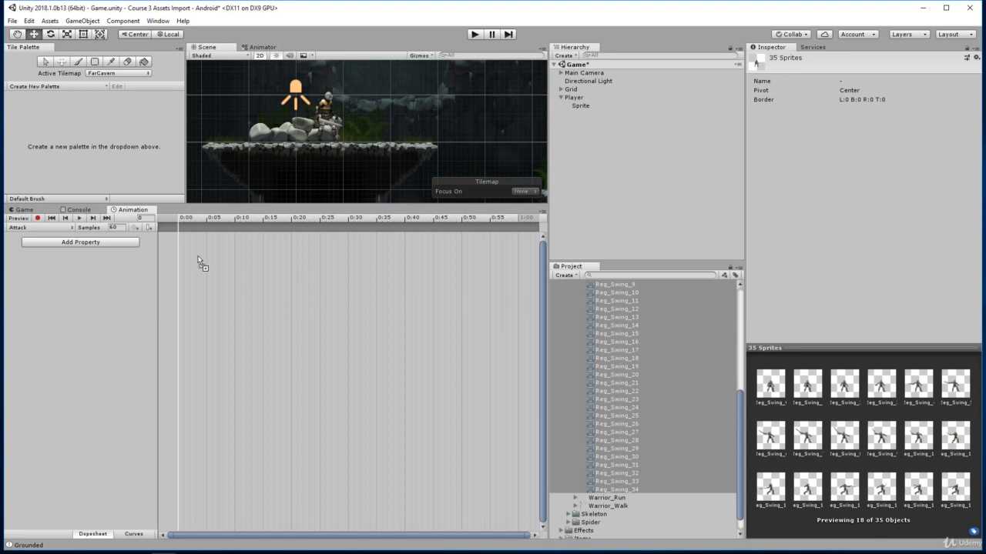
pyautogui.click(80, 219)
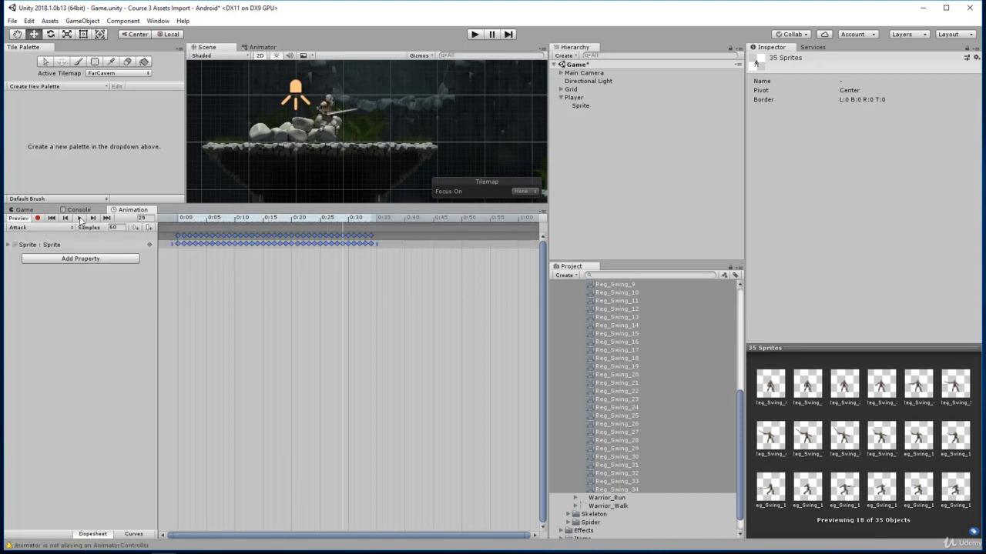
pyautogui.click(80, 219)
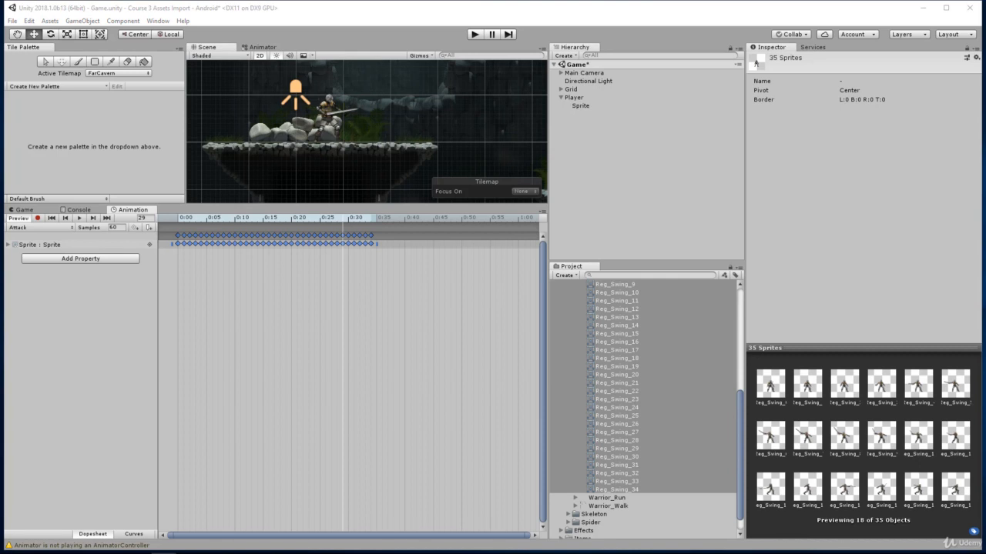
# Set the Attack animation's samples to 25, preview it again and save the scene
pyautogui.click(120, 228)
pyautogui.write('25')
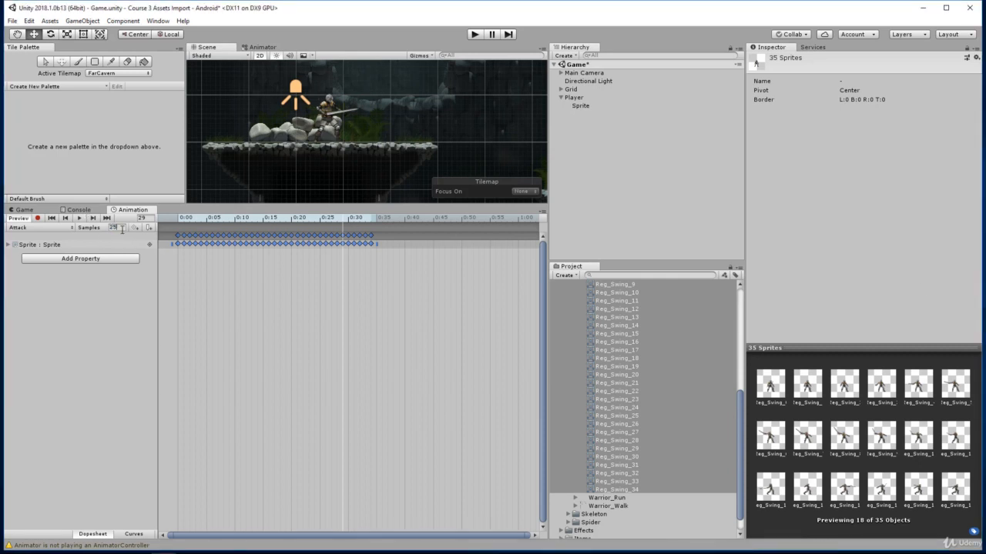
pyautogui.press('Return')
pyautogui.click(81, 220)
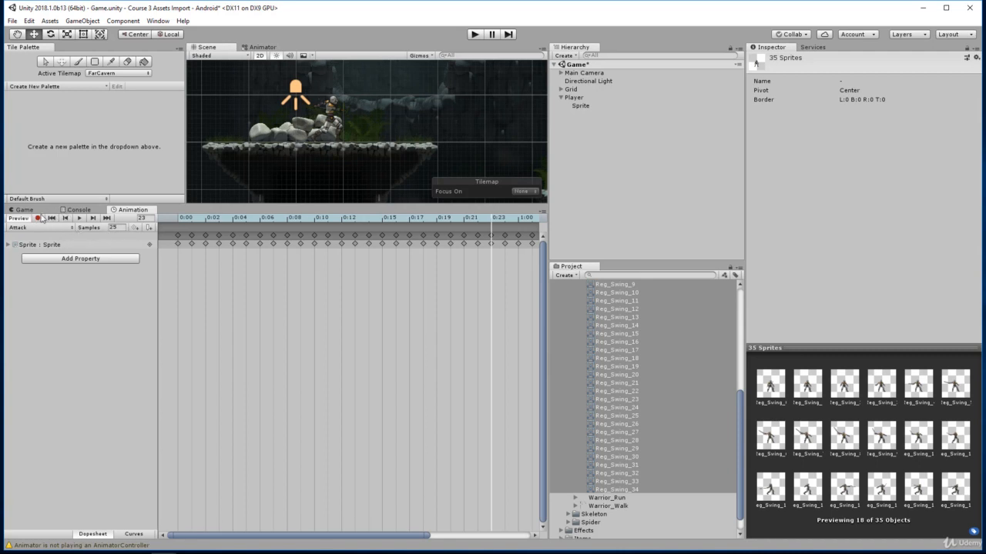
pyautogui.hotkey('ctrl', 's')
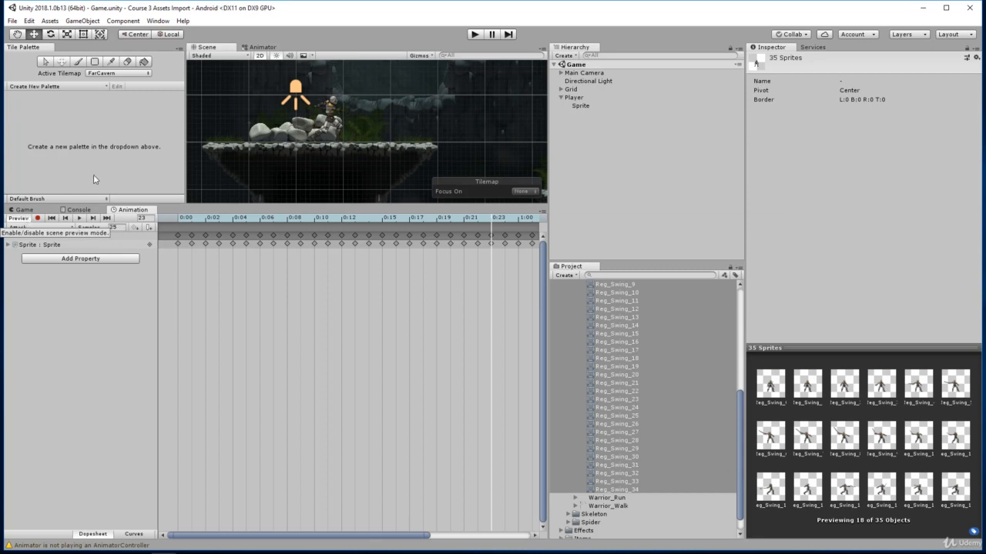
# Move the Attack state in the Animator graph to a clear spot below the Jump state
pyautogui.click(254, 49)
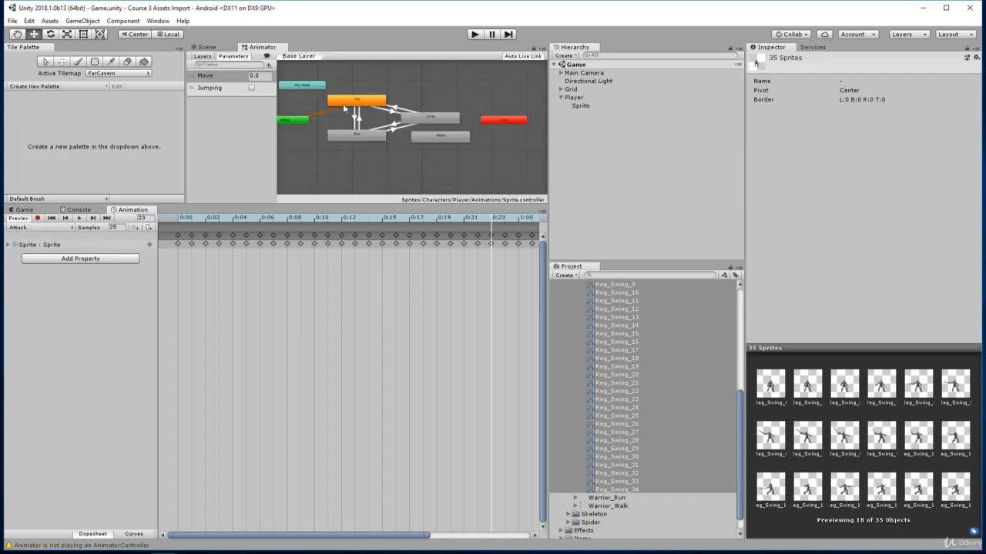
pyautogui.scroll(-3, 449, 134)
pyautogui.scroll(4, 449, 133)
pyautogui.moveTo(458, 144); pyautogui.dragTo(462, 159)
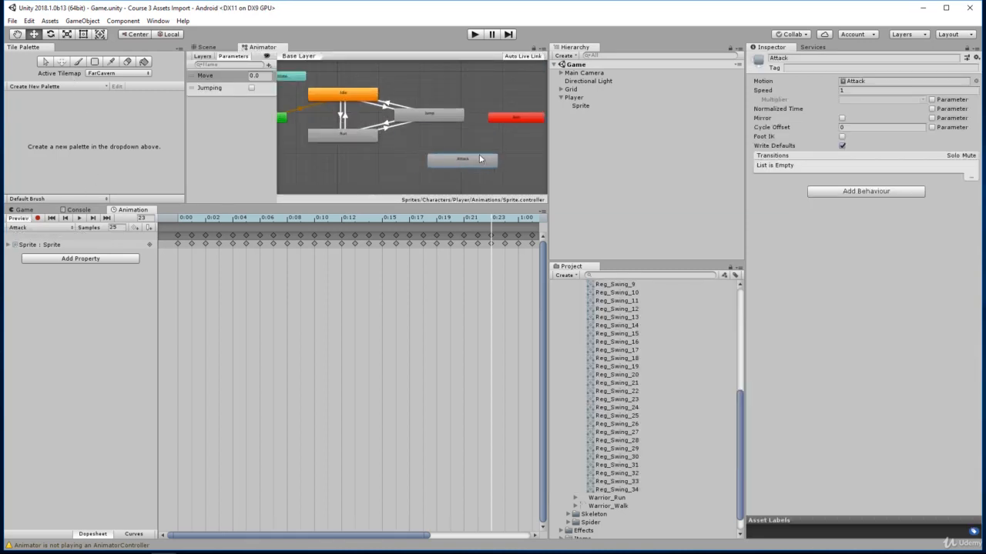
pyautogui.scroll(-2, 461, 159)
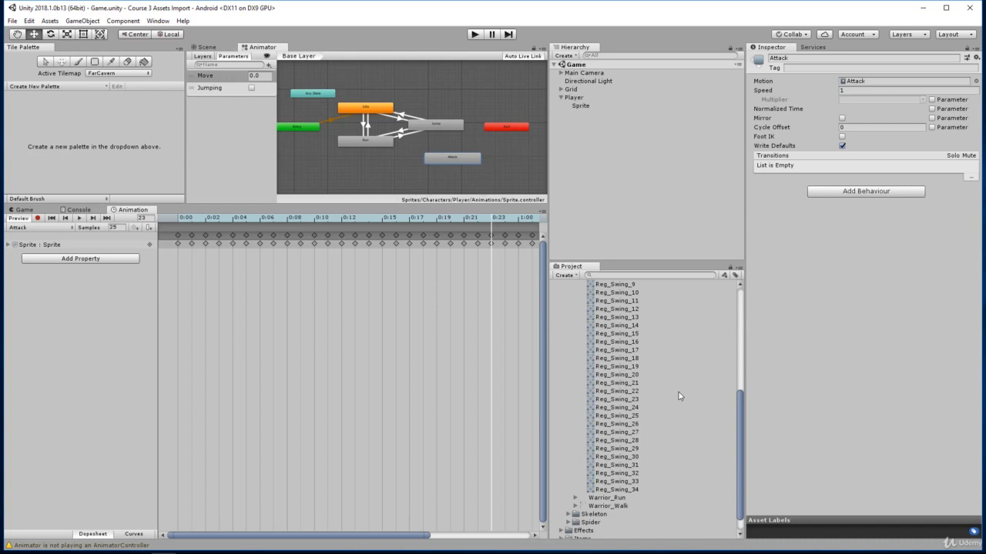
# Collapse the Reg_Swing sprites in the project and view the Jump_Swing sprite sheet
pyautogui.scroll(5, 678, 392)
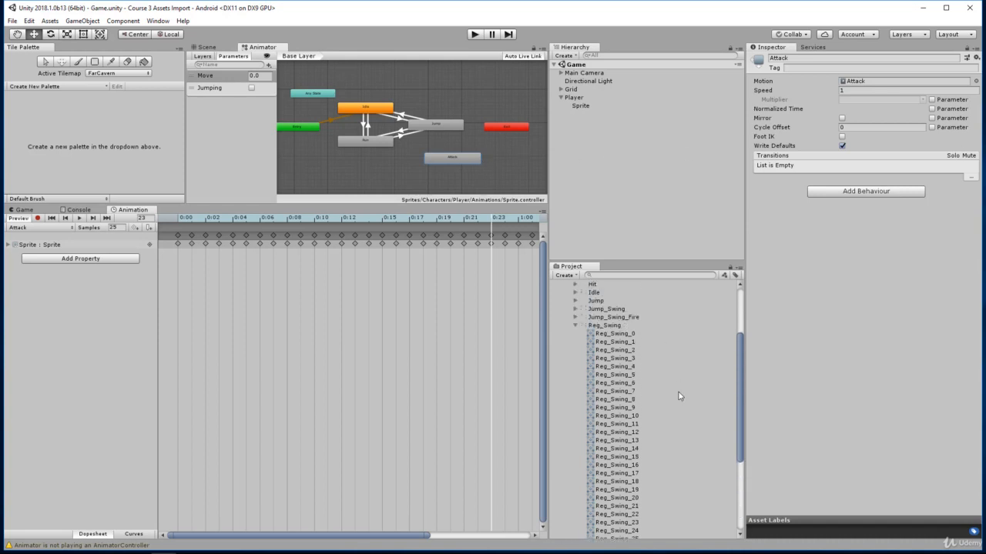
pyautogui.click(574, 327)
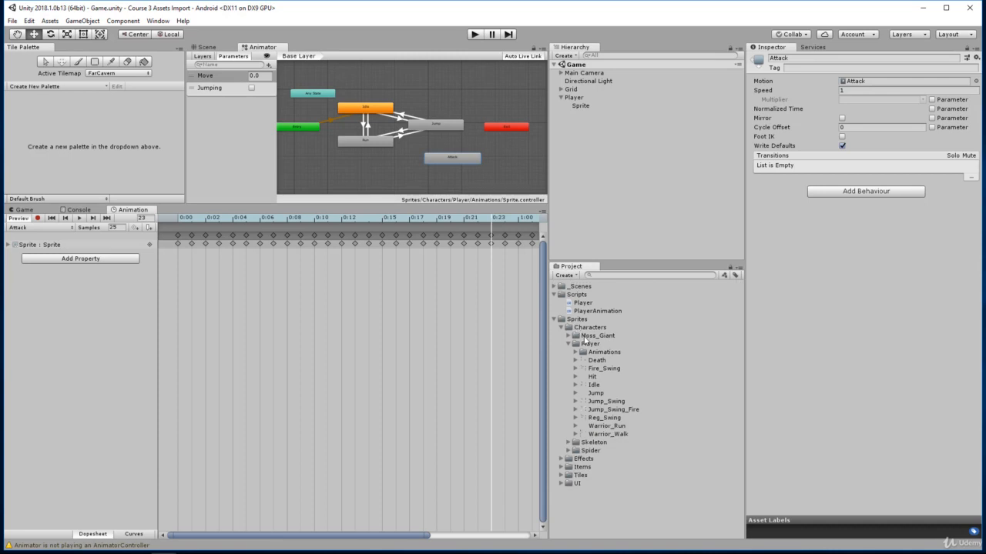
pyautogui.click(599, 402)
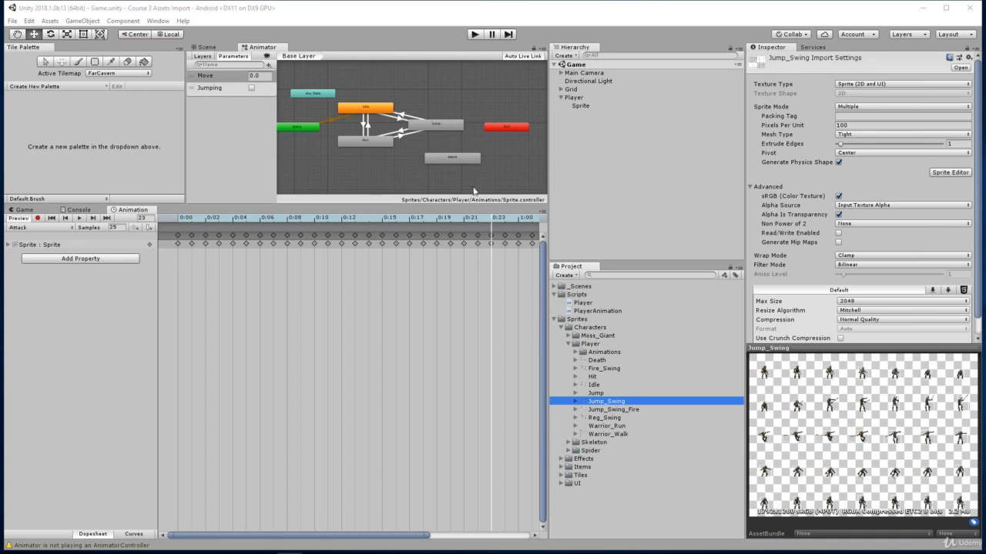
pyautogui.scroll(2, 385, 129)
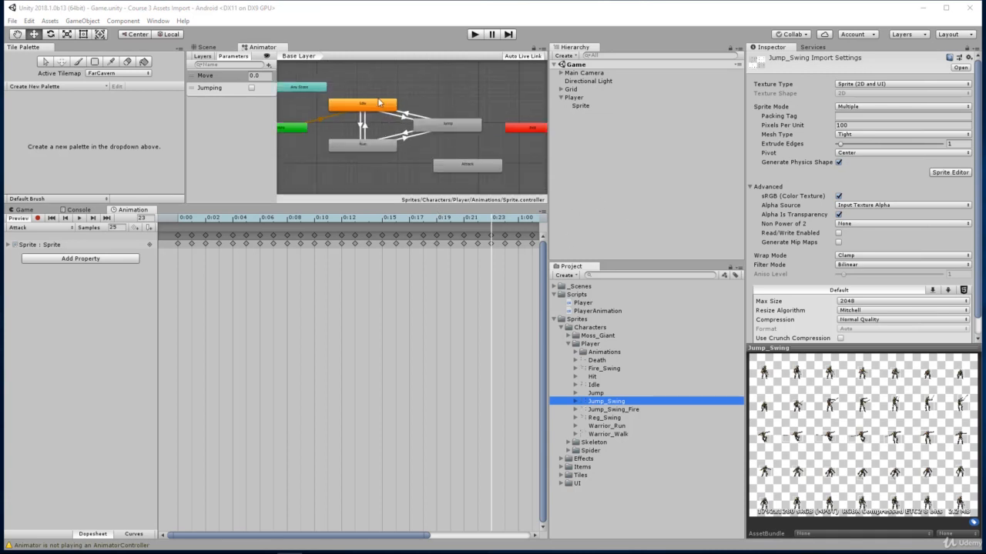
# Move the Attack state above the Idle state and create a transition from Idle to Attack
pyautogui.click(415, 91)
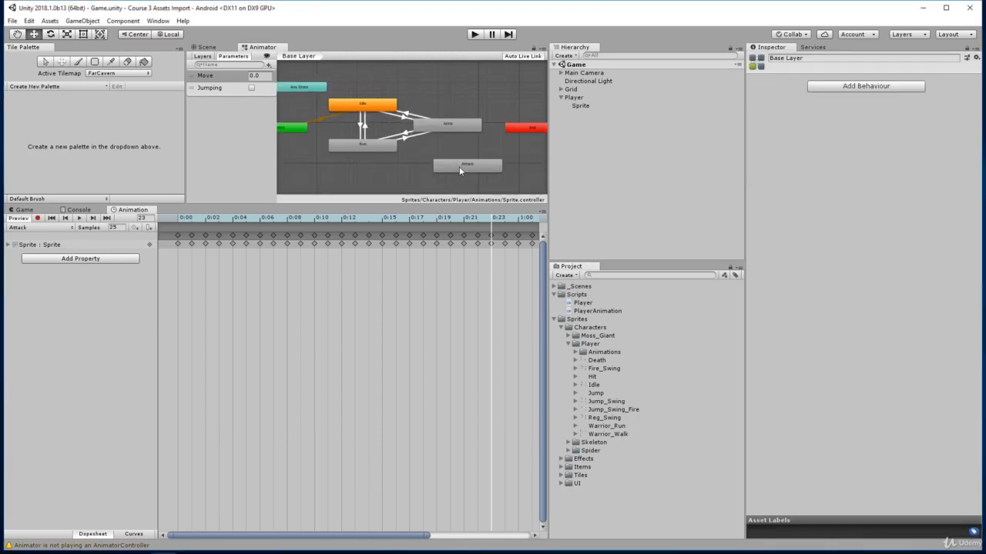
pyautogui.moveTo(459, 166); pyautogui.dragTo(410, 73)
pyautogui.rightClick(385, 113)
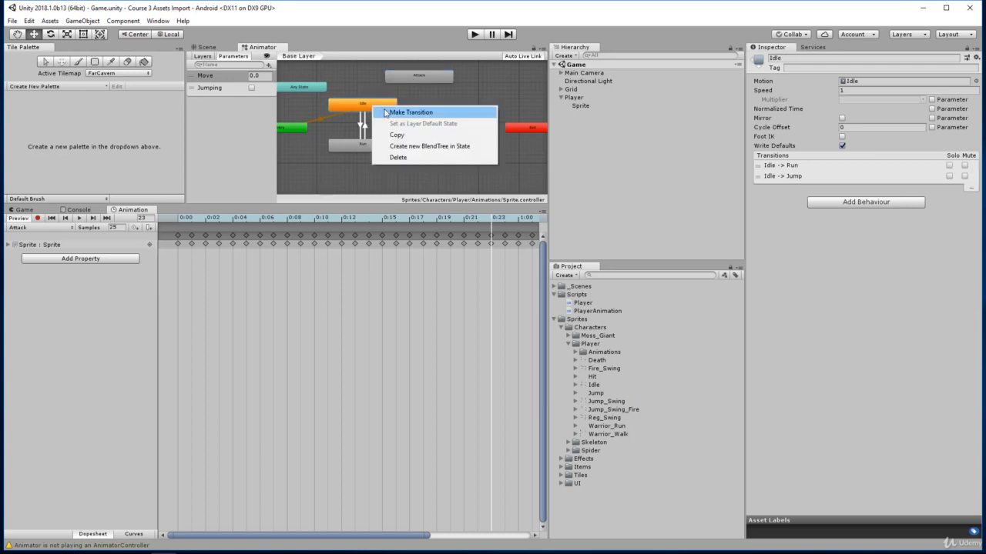
pyautogui.click(386, 113)
pyautogui.click(398, 87)
pyautogui.rightClick(378, 104)
pyautogui.click(397, 112)
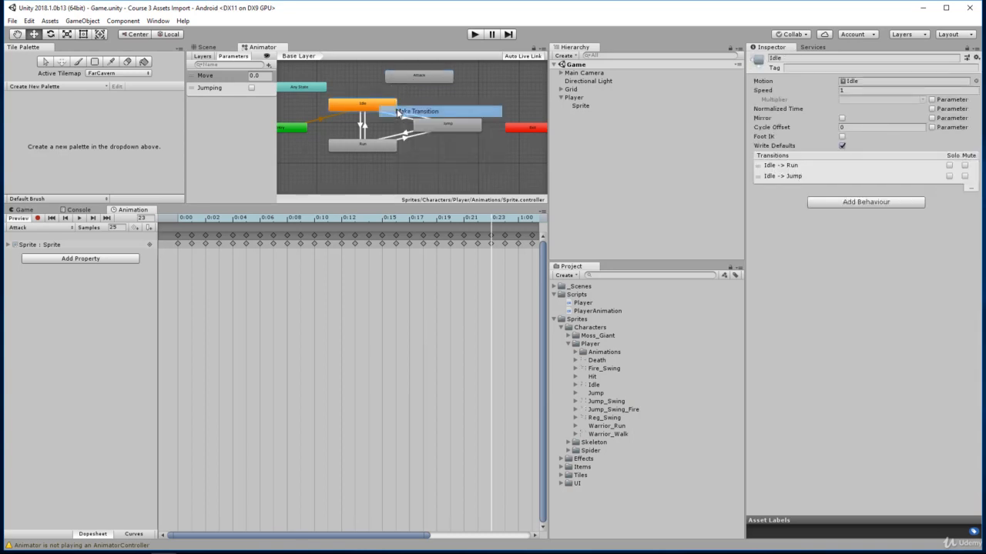
pyautogui.click(384, 70)
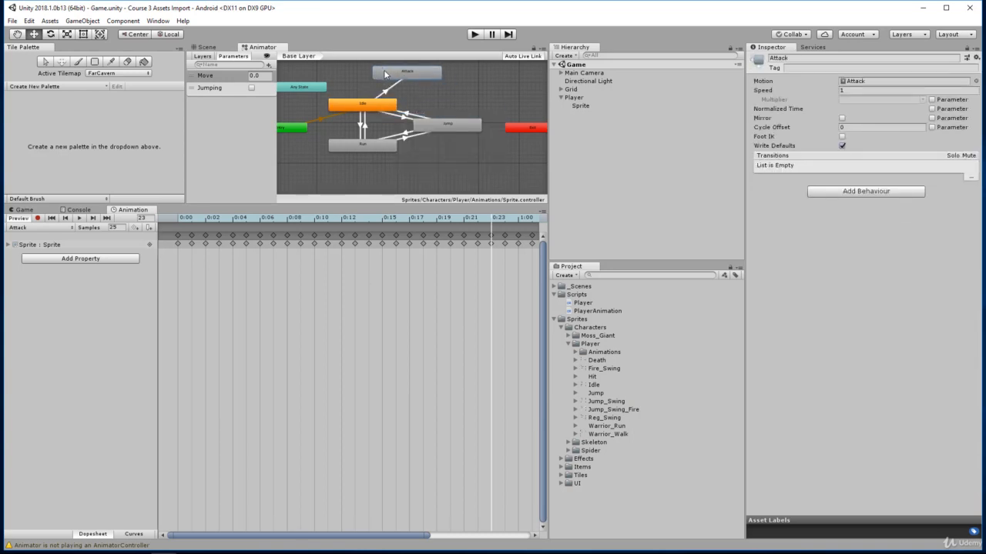
# Create a return transition from the Attack state to the Idle state
pyautogui.rightClick(384, 69)
pyautogui.click(408, 77)
pyautogui.click(362, 103)
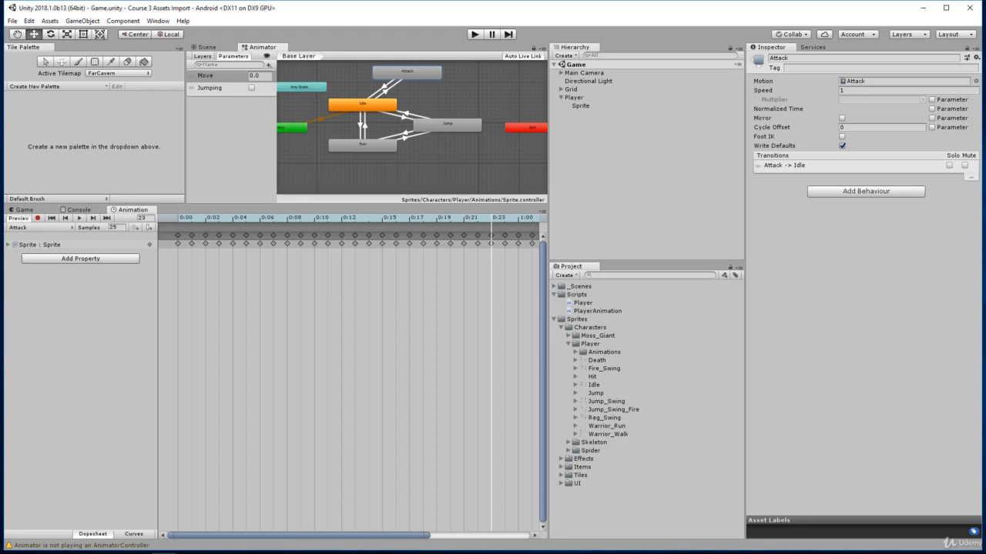
pyautogui.hotkey('alt', 'Tab')
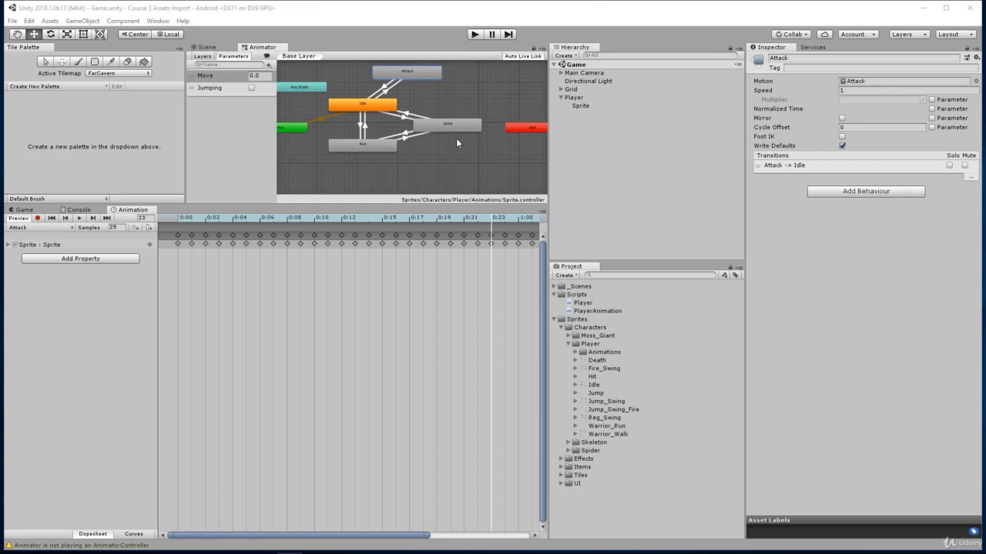
# Add a trigger parameter named Attack to the Animator
pyautogui.click(383, 92)
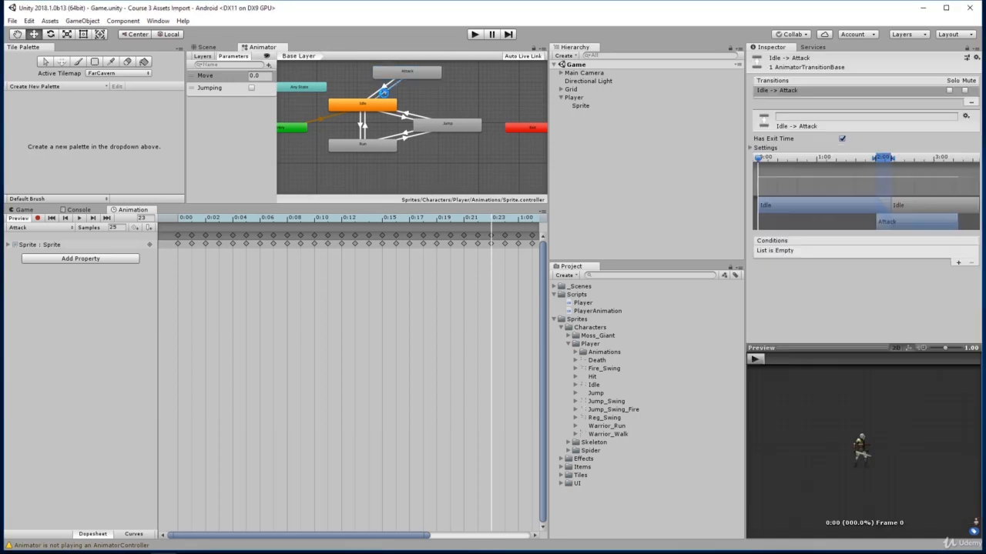
pyautogui.click(268, 66)
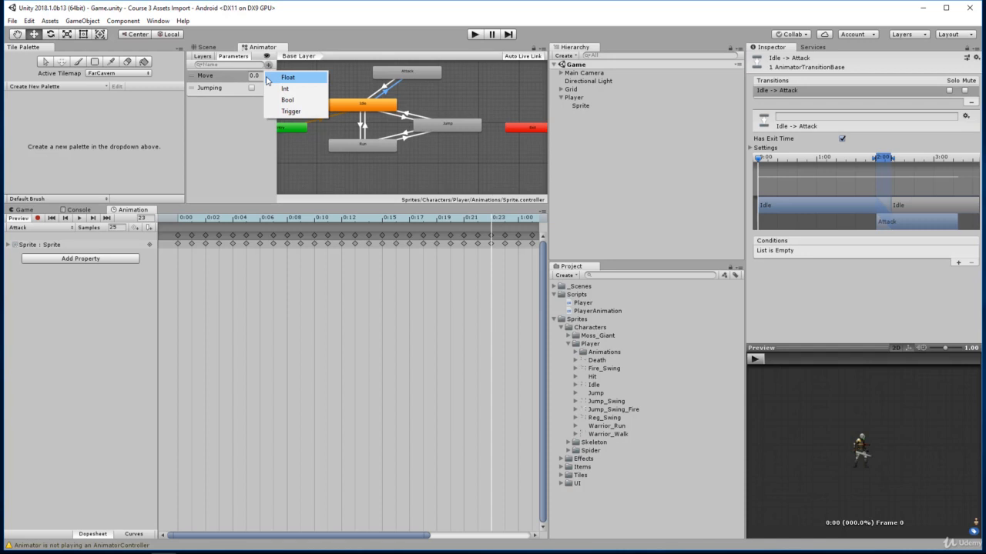
pyautogui.click(297, 112)
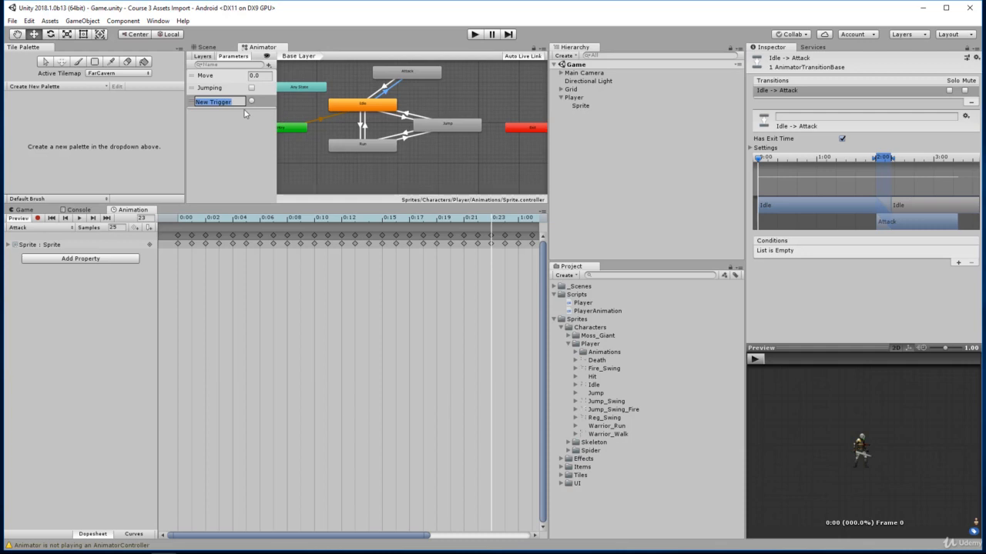
pyautogui.write('Attack')
pyautogui.click(233, 144)
# Turn off Has Exit Time on the Idle to Attack transition and add the Attack trigger as its condition
pyautogui.click(390, 95)
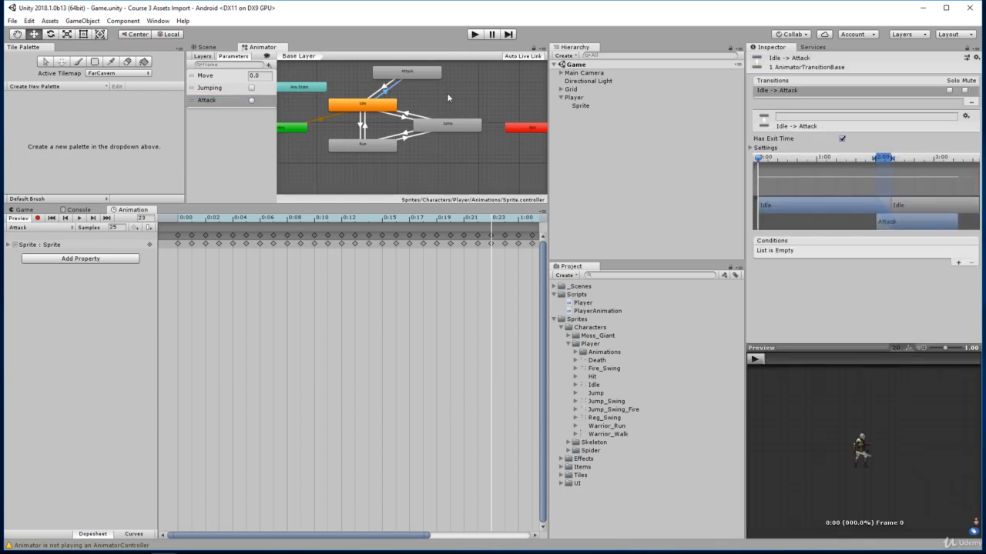
pyautogui.click(842, 139)
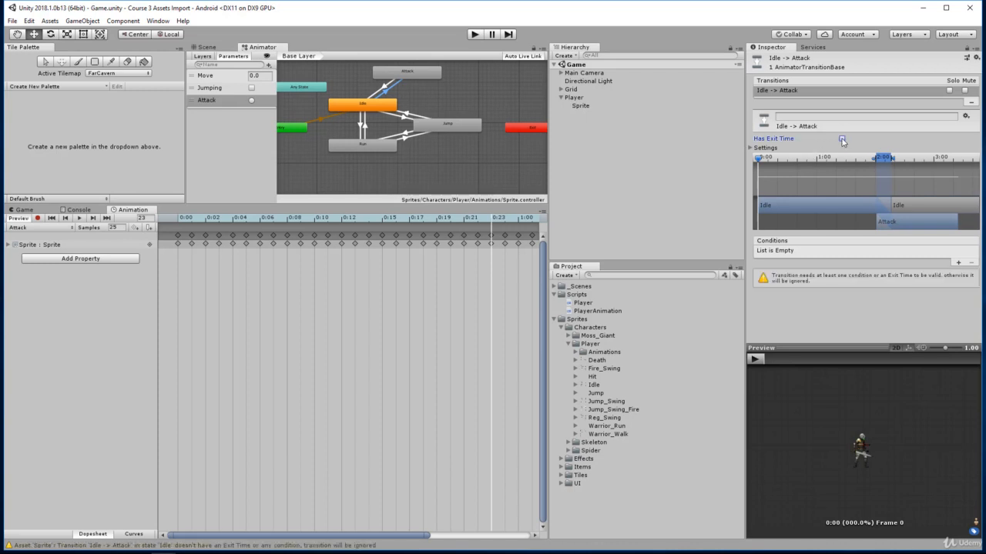
pyautogui.click(958, 263)
pyautogui.click(864, 252)
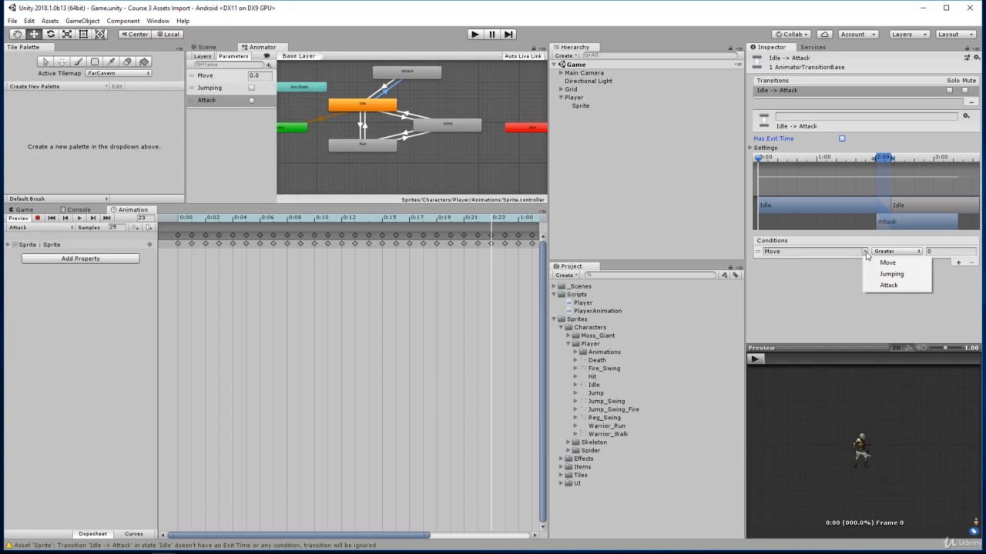
pyautogui.click(889, 285)
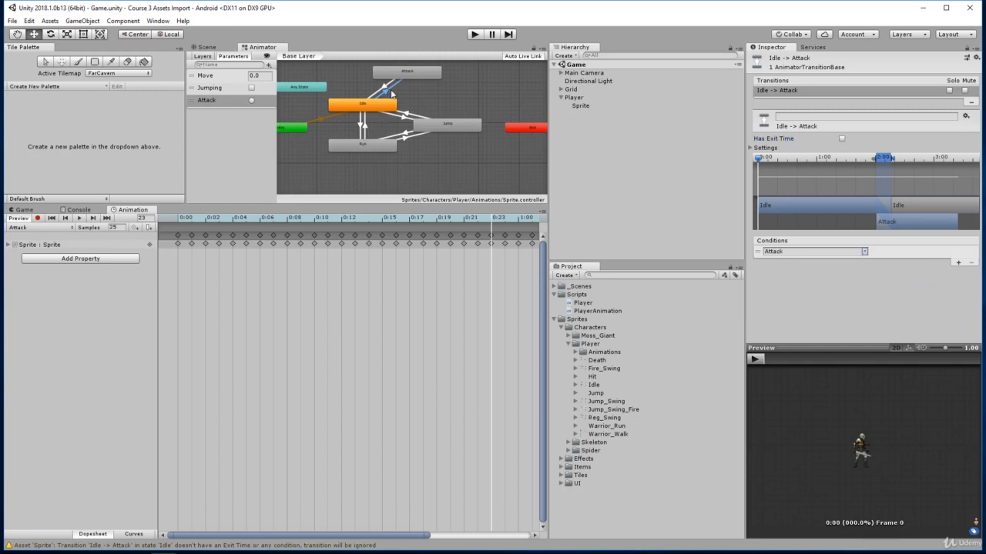
# Examine the exit time and settings of the Attack to Idle transition and the transitions listed for both states
pyautogui.click(403, 70)
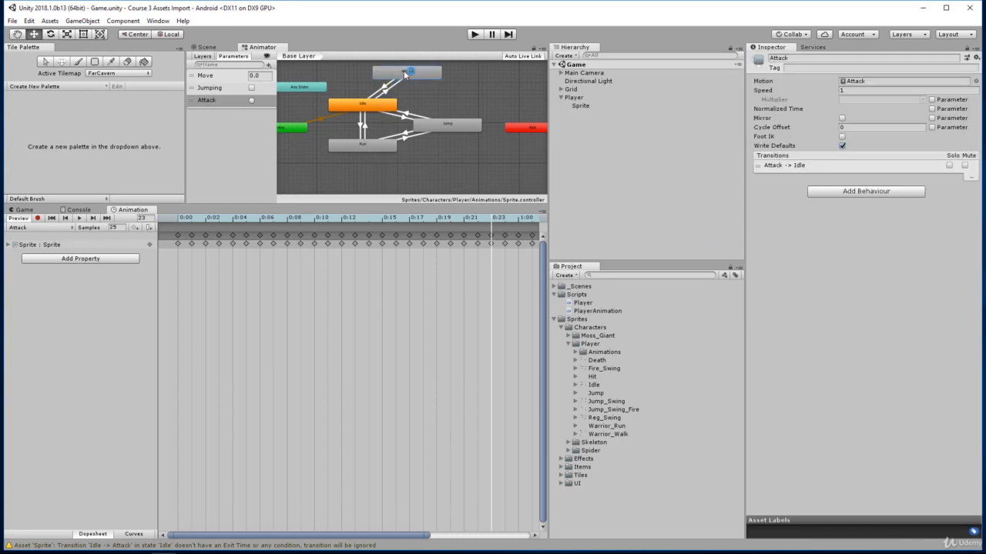
pyautogui.click(389, 85)
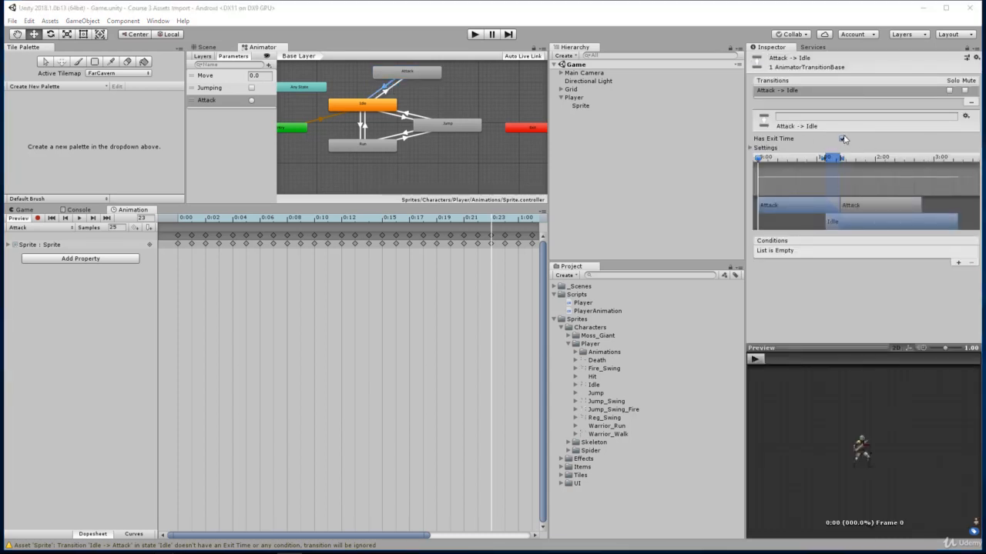
pyautogui.click(842, 139)
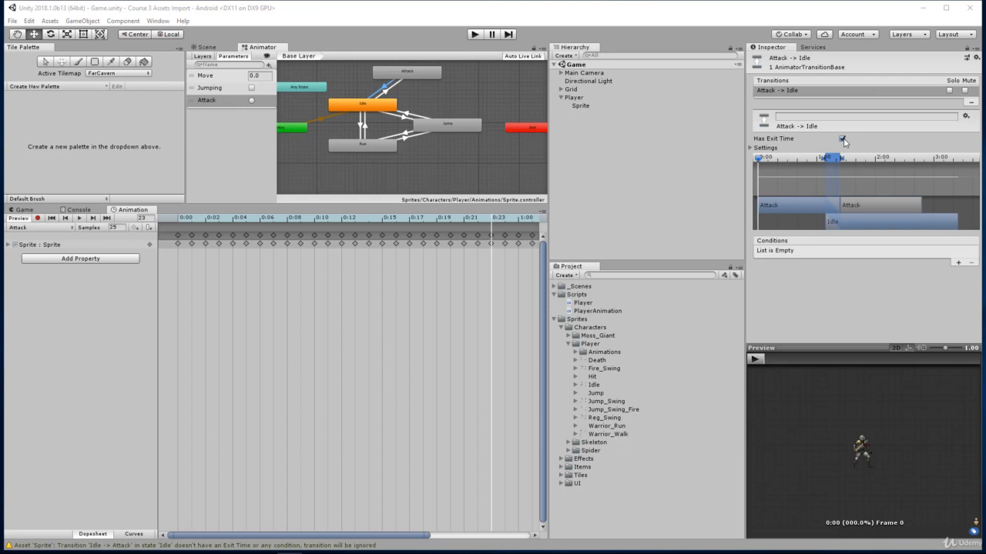
pyautogui.click(750, 148)
pyautogui.click(751, 148)
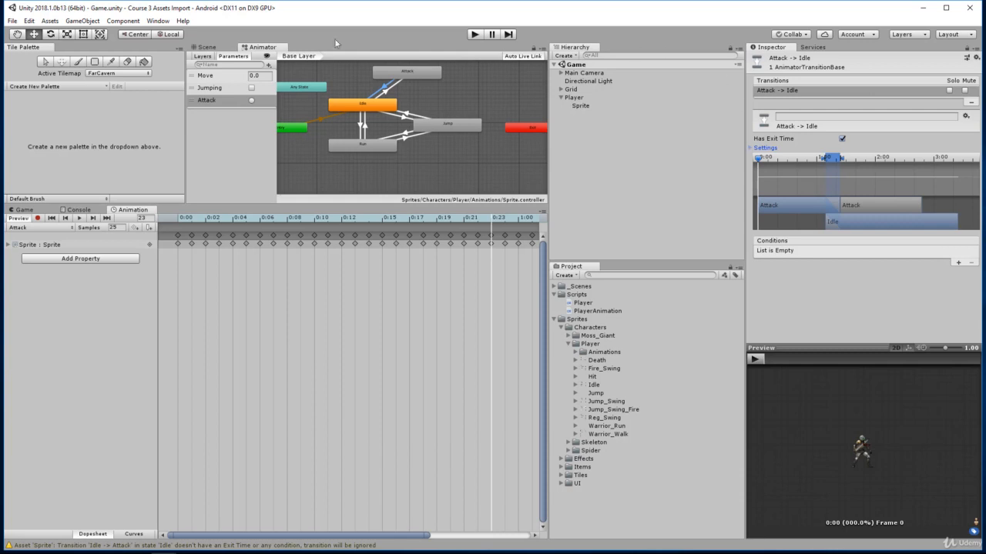
pyautogui.click(400, 74)
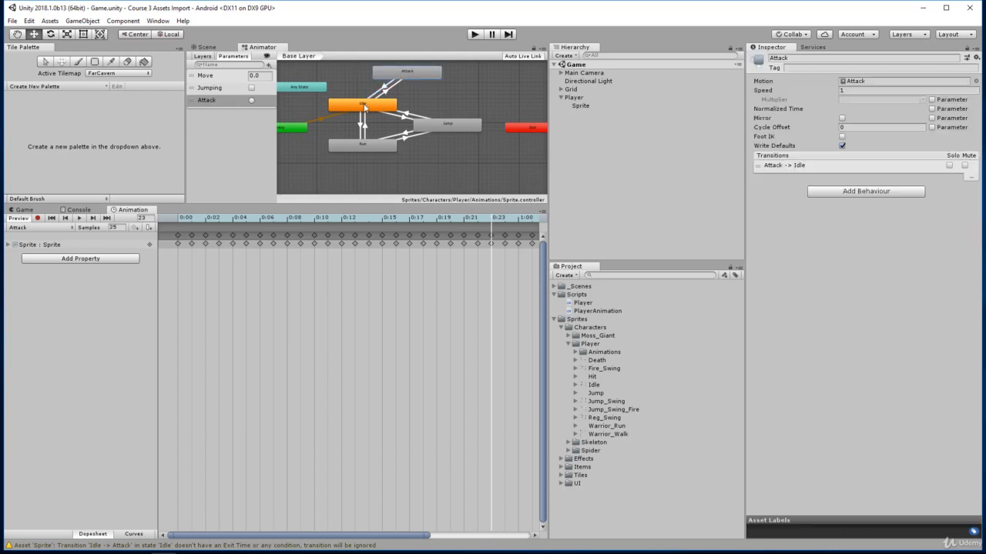
pyautogui.click(365, 107)
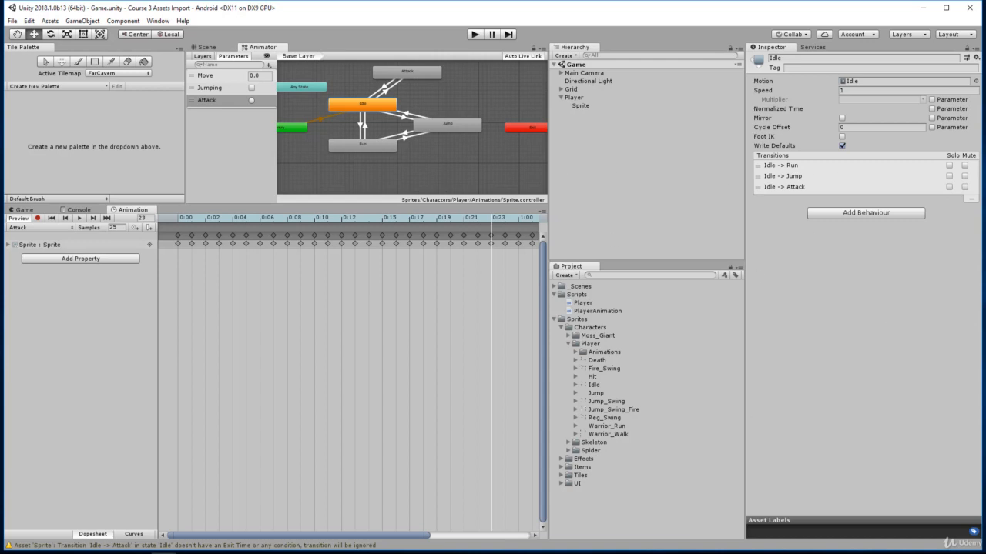
pyautogui.hotkey('alt', 'Tab')
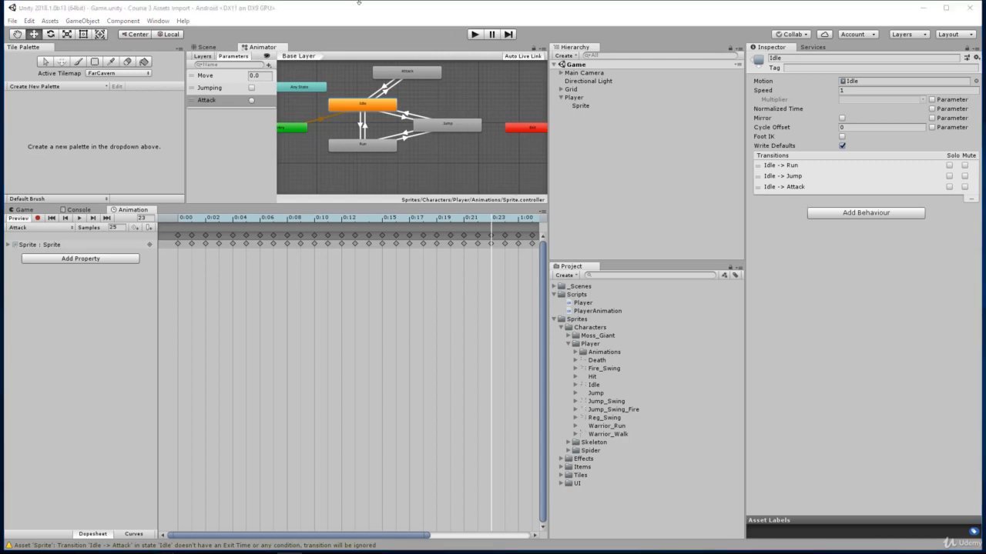
# Set the Attack to Idle transition's duration to 0 seconds and preview the transition
pyautogui.click(384, 88)
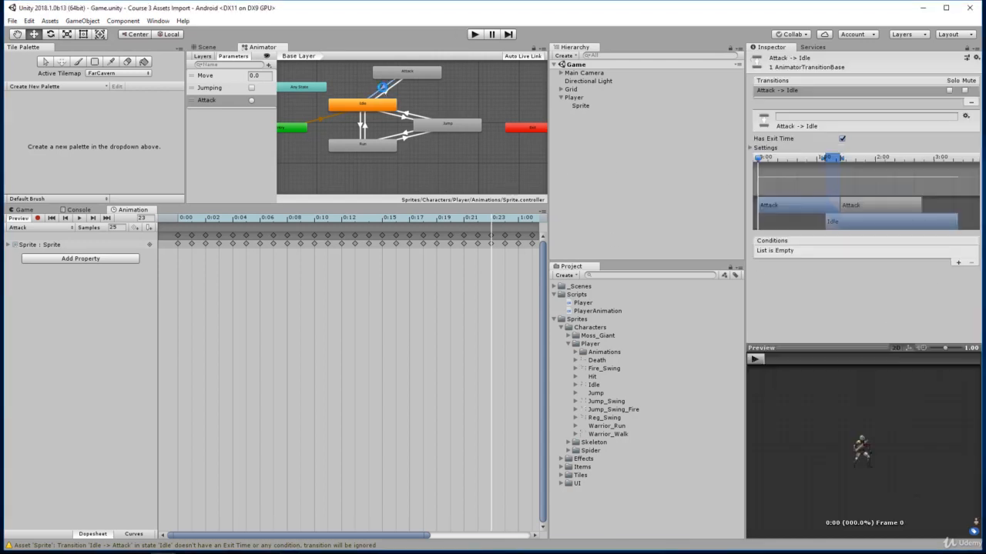
pyautogui.click(751, 147)
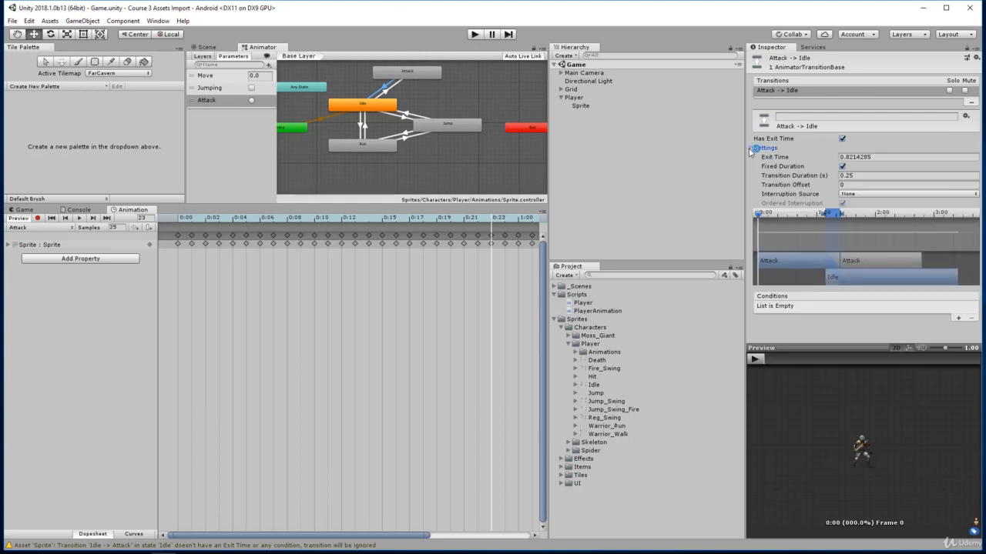
pyautogui.click(870, 176)
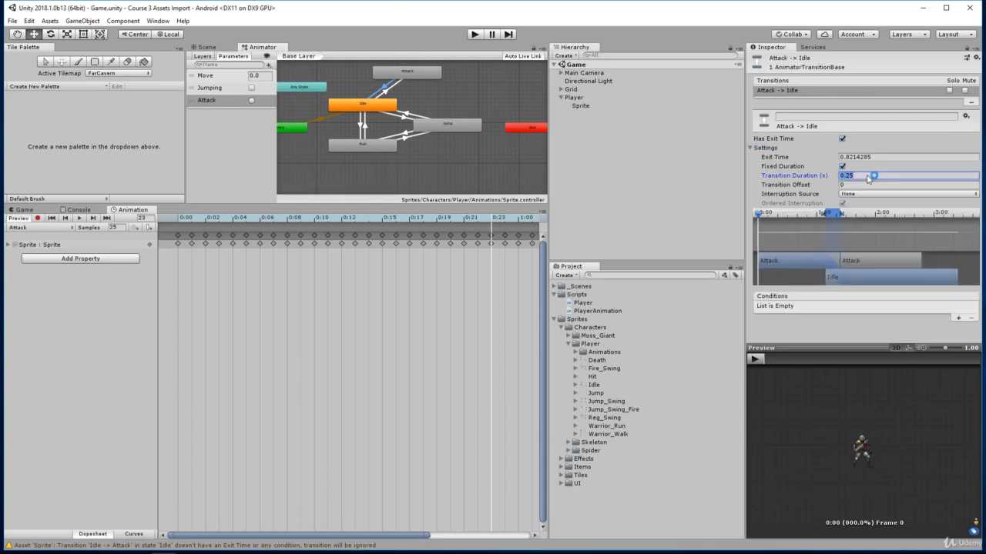
pyautogui.write('0')
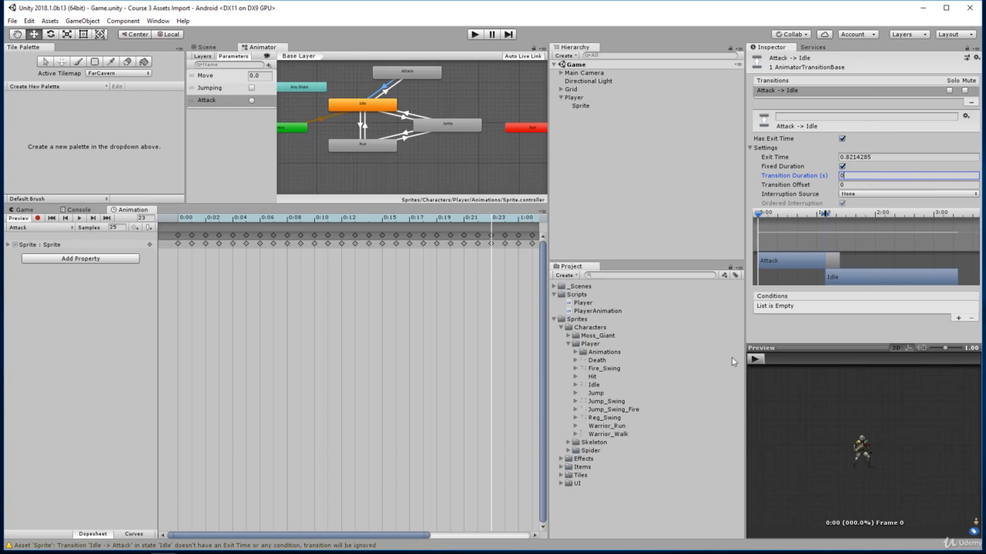
pyautogui.click(756, 359)
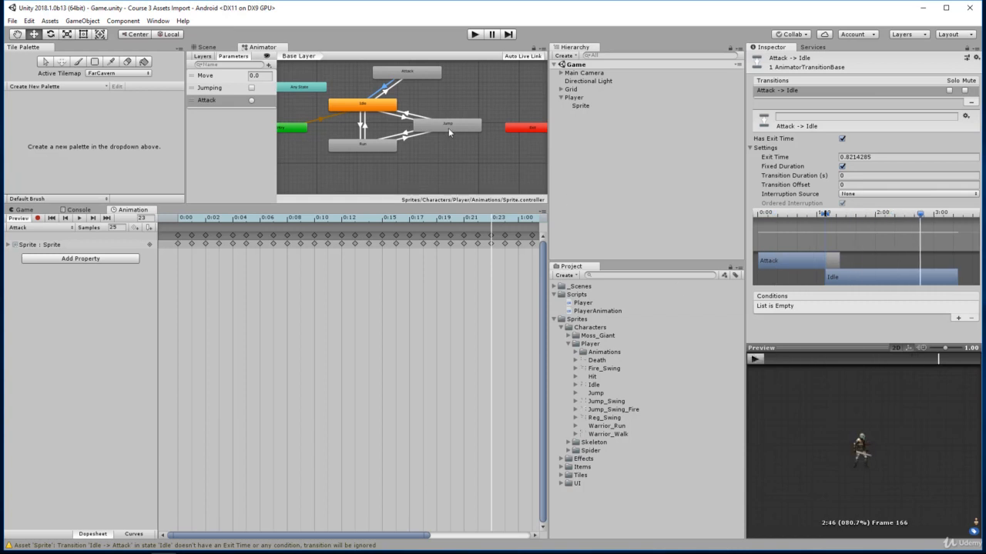
# Preview the Idle to Attack transition
pyautogui.click(385, 103)
pyautogui.click(388, 94)
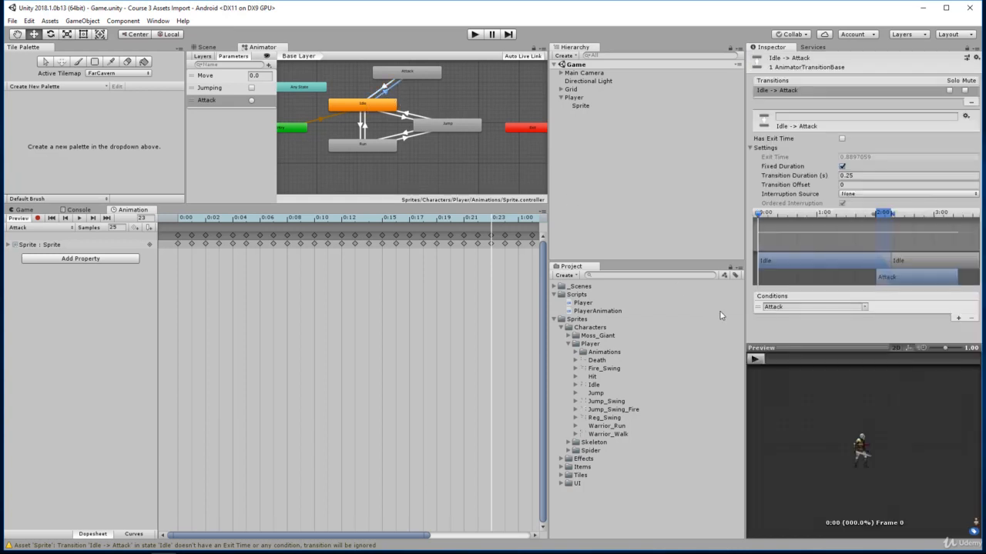
pyautogui.click(756, 358)
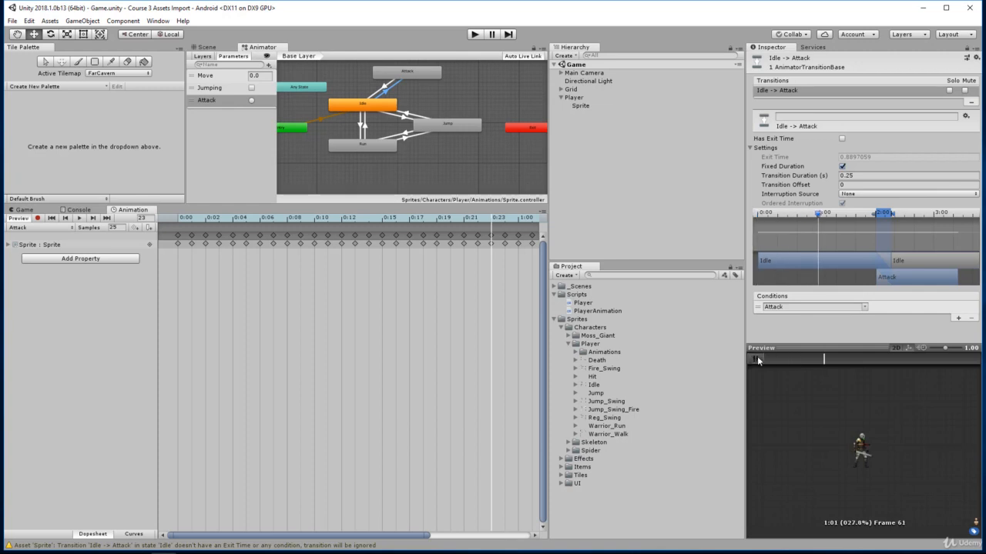